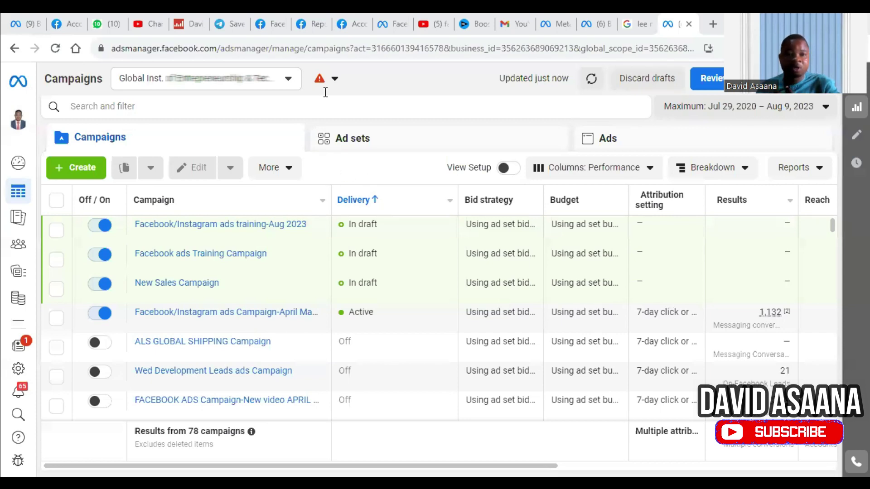
Go to the Facebook home page, expand the shortcuts list and open Ads Manager in a new browser tab
{"action": "left_click", "coordinate": [345, 25]}
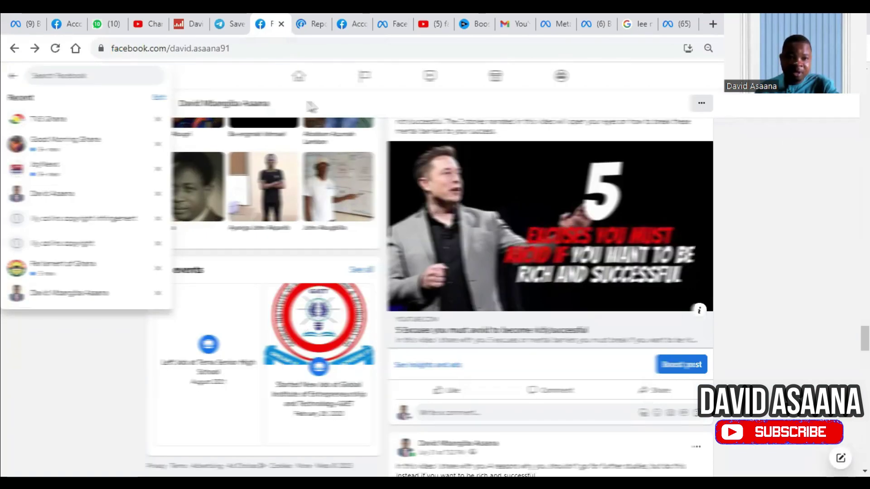
{"action": "left_click", "coordinate": [299, 76]}
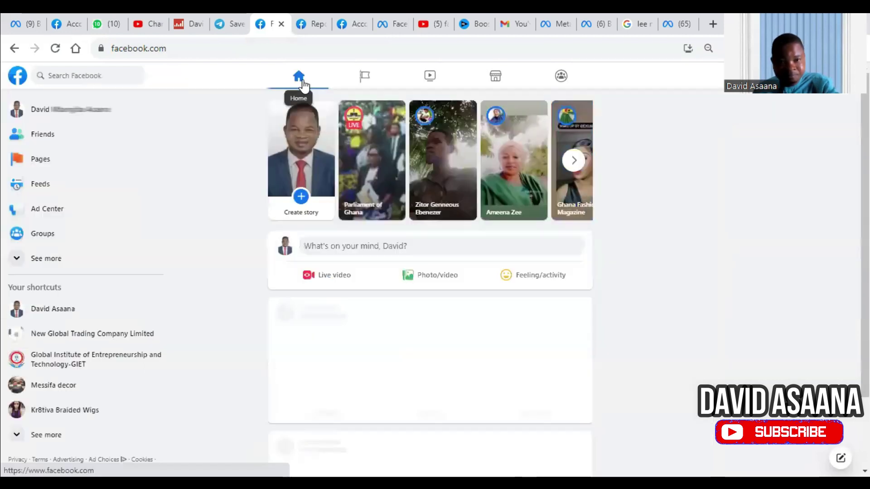
{"action": "left_click", "coordinate": [67, 268]}
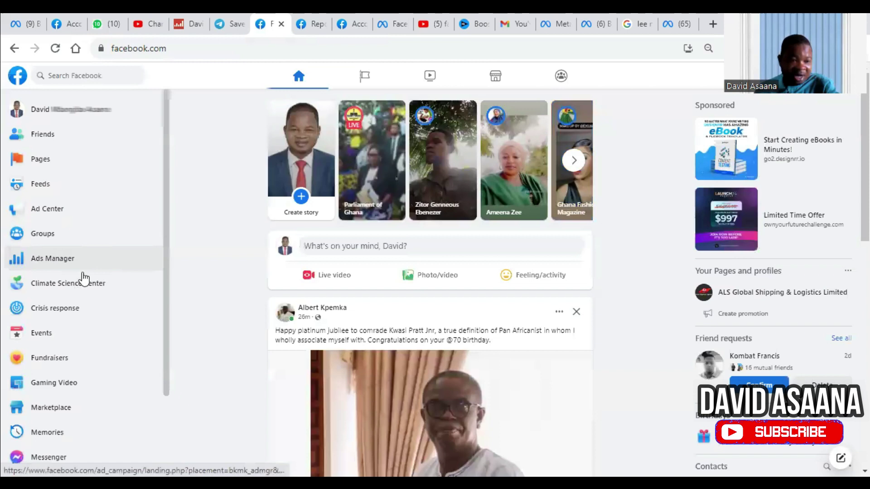
{"action": "right_click", "coordinate": [89, 272]}
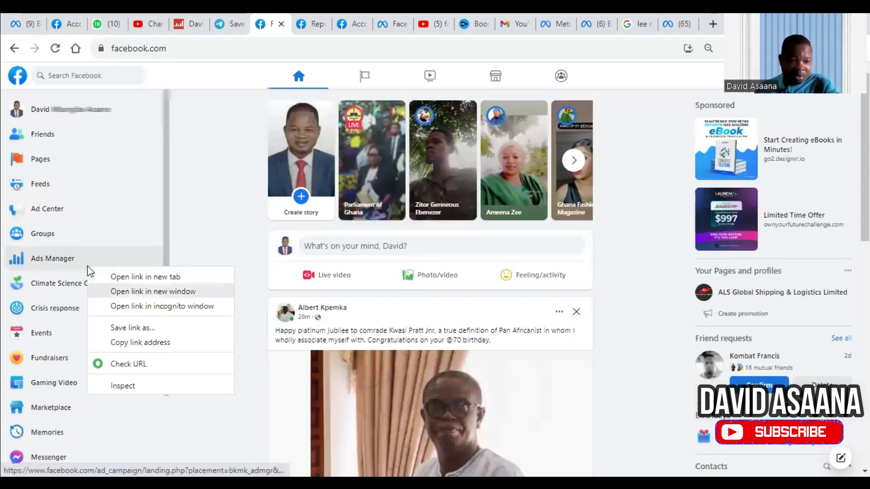
{"action": "left_click", "coordinate": [146, 277]}
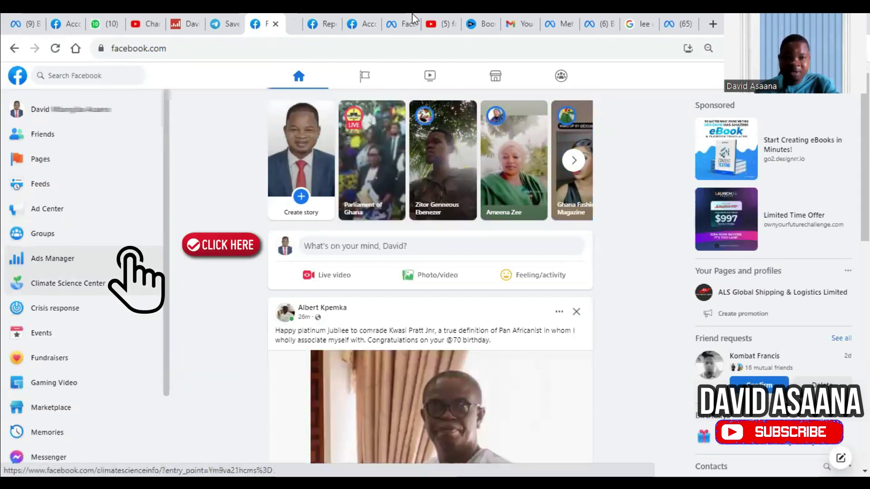
{"action": "left_click", "coordinate": [298, 19]}
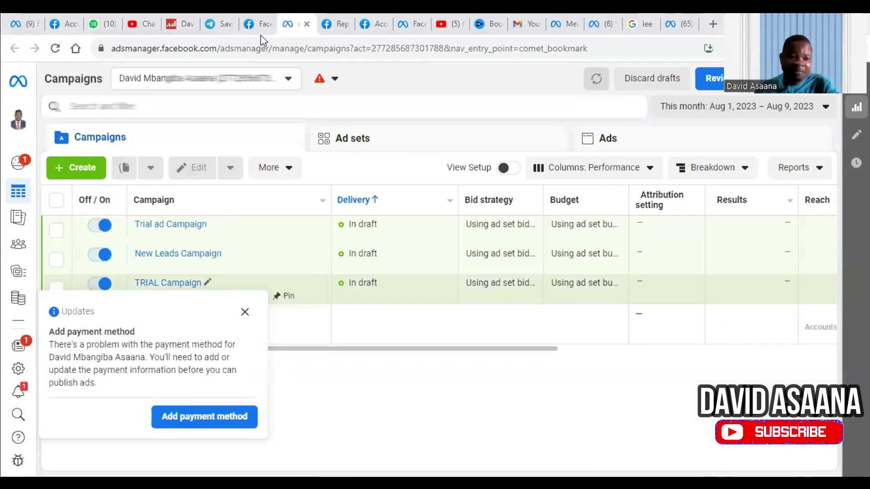
Show more ad accounts and switch Ads Manager to the Kr8tiva ad account
{"action": "left_click", "coordinate": [287, 78]}
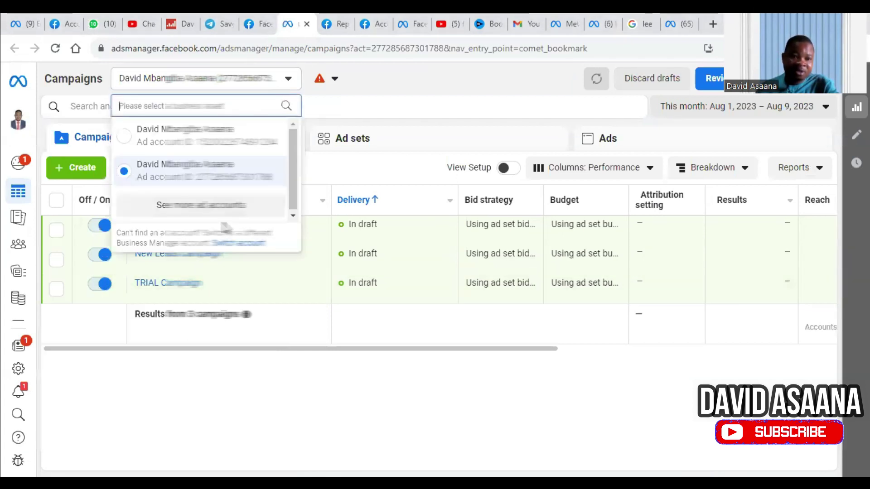
{"action": "left_click", "coordinate": [216, 208]}
{"action": "scroll", "coordinate": [237, 254], "scroll_direction": "down", "scroll_amount": 2}
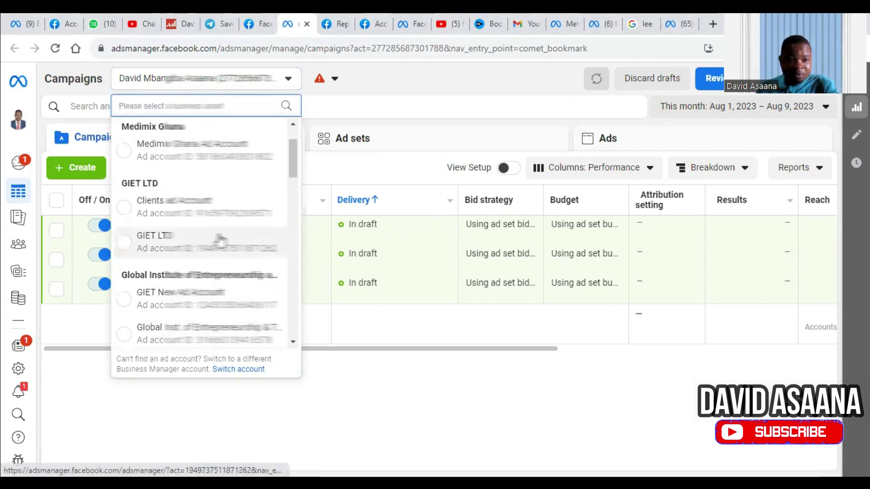
{"action": "scroll", "coordinate": [219, 245], "scroll_direction": "up", "scroll_amount": 1}
{"action": "scroll", "coordinate": [226, 227], "scroll_direction": "down", "scroll_amount": 10}
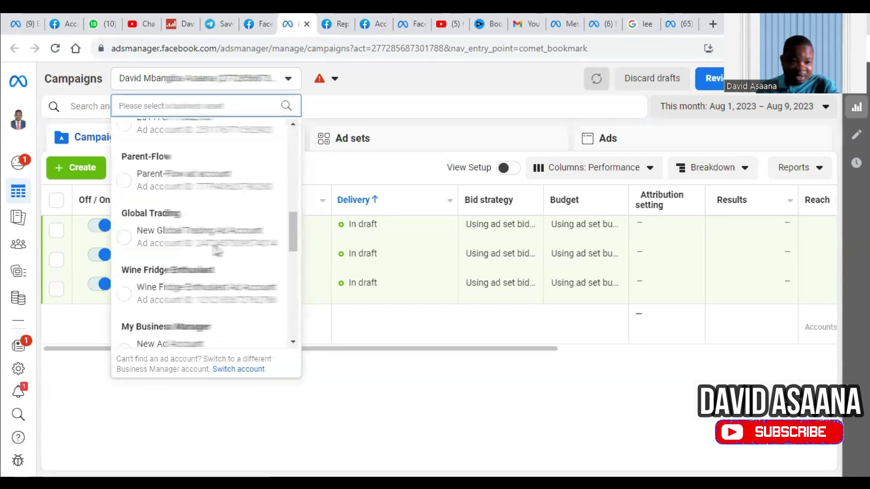
{"action": "scroll", "coordinate": [230, 203], "scroll_direction": "down", "scroll_amount": 3}
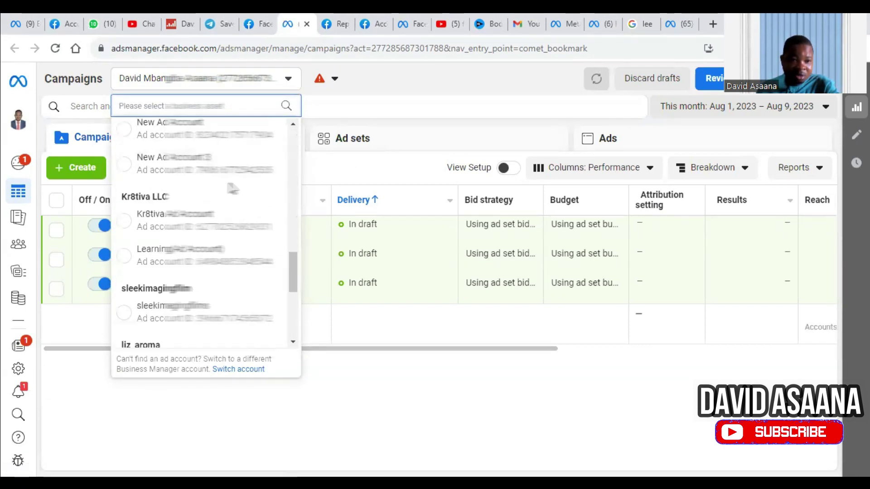
{"action": "scroll", "coordinate": [213, 163], "scroll_direction": "down", "scroll_amount": 2}
{"action": "left_click", "coordinate": [212, 161]}
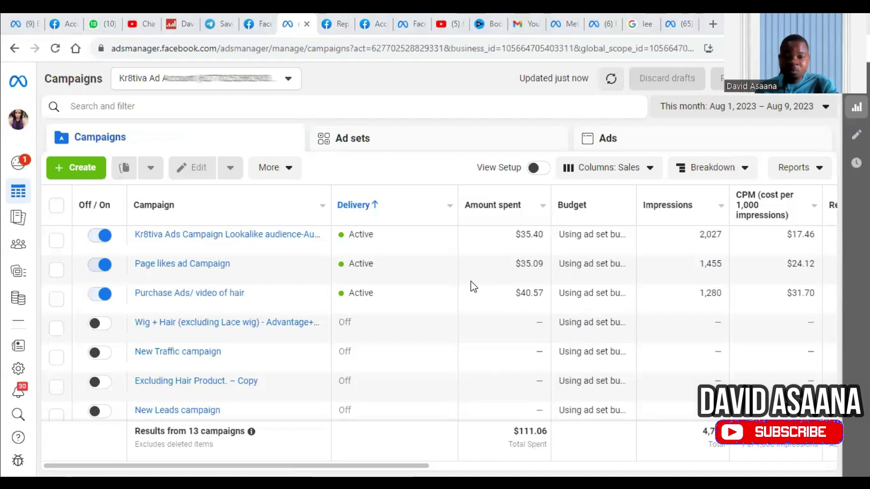
Create a new campaign with the Engagement objective, using the manual engagement campaign setup
{"action": "left_click", "coordinate": [86, 169]}
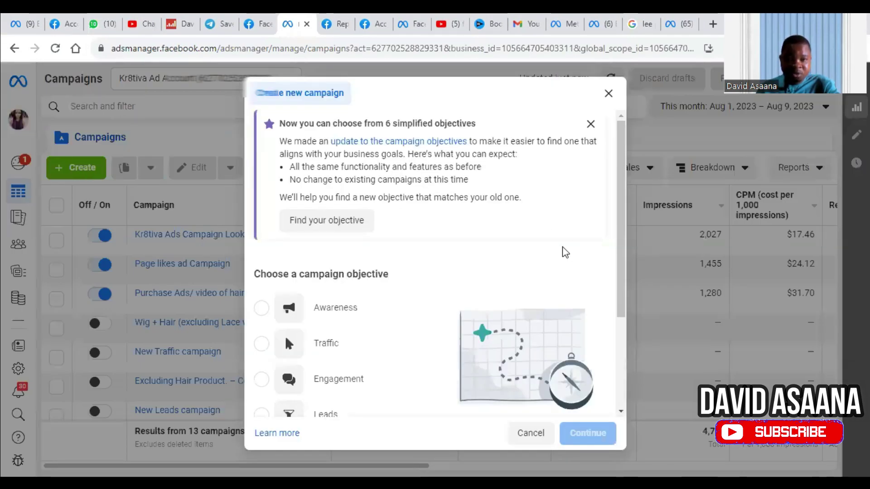
{"action": "scroll", "coordinate": [425, 327], "scroll_direction": "down", "scroll_amount": 3}
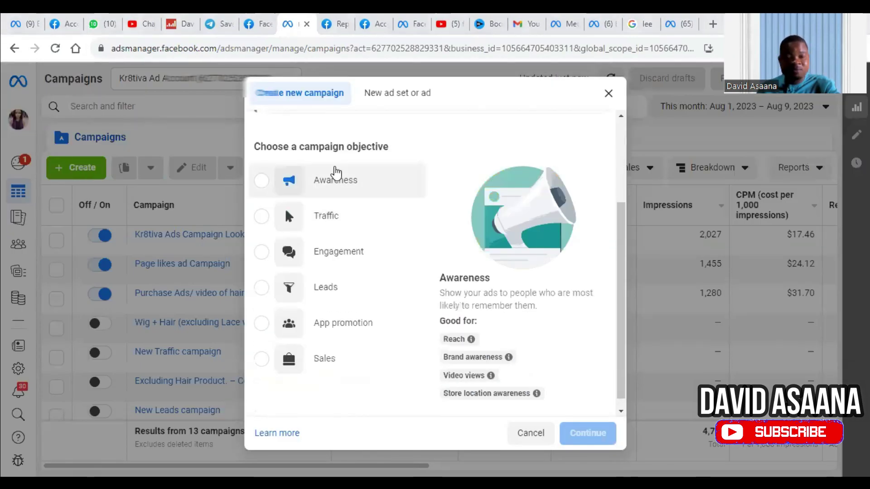
{"action": "mouse_move", "coordinate": [343, 191]}
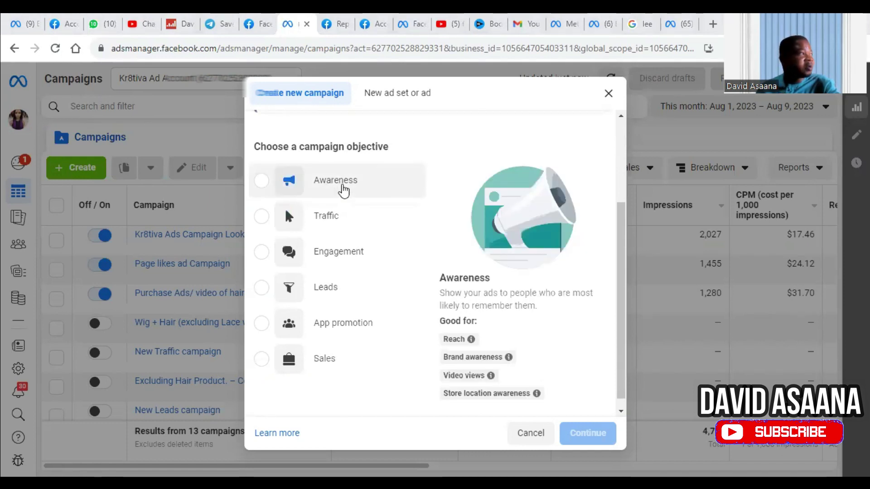
{"action": "mouse_move", "coordinate": [375, 220]}
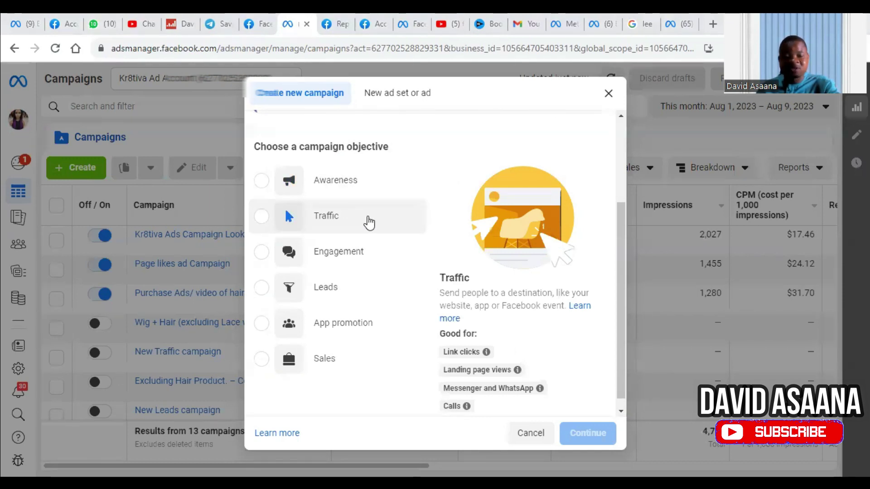
{"action": "mouse_move", "coordinate": [350, 254]}
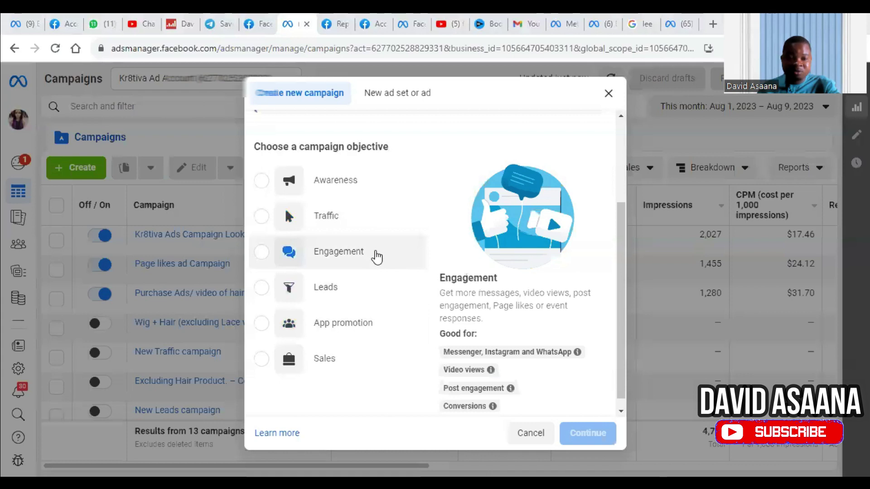
{"action": "left_click", "coordinate": [332, 253]}
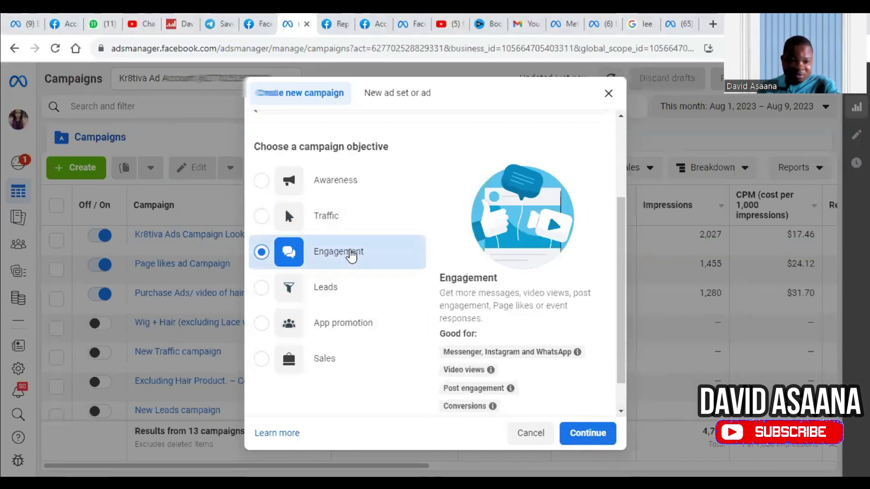
{"action": "left_click", "coordinate": [589, 433]}
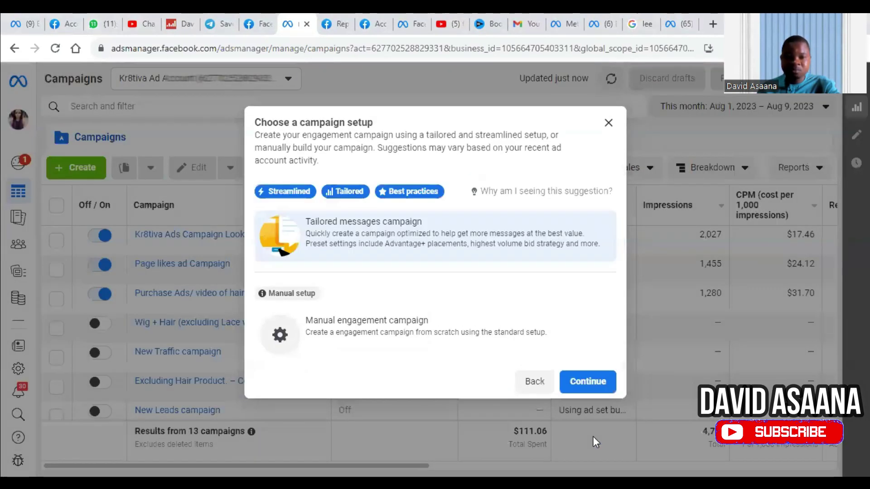
{"action": "left_click", "coordinate": [336, 335]}
{"action": "left_click", "coordinate": [564, 383]}
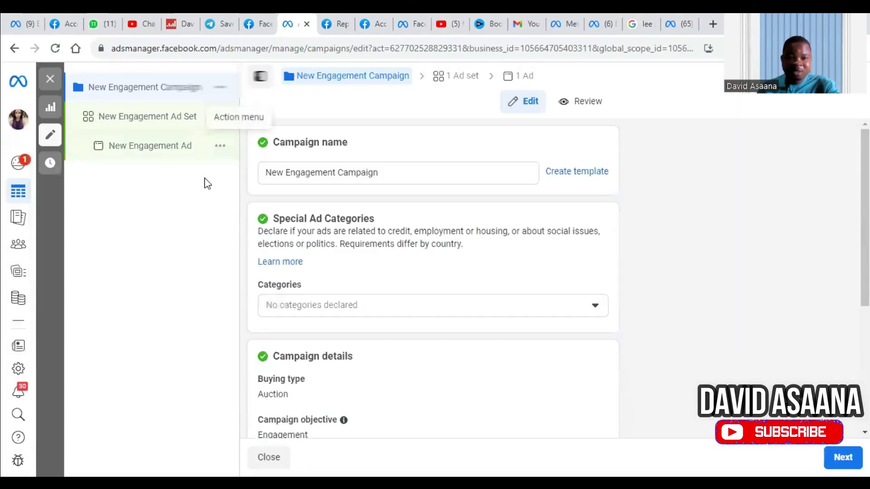
Rename the new campaign as "Whatsapp ads Campaign #1"
{"action": "scroll", "coordinate": [408, 243], "scroll_direction": "down", "scroll_amount": 5}
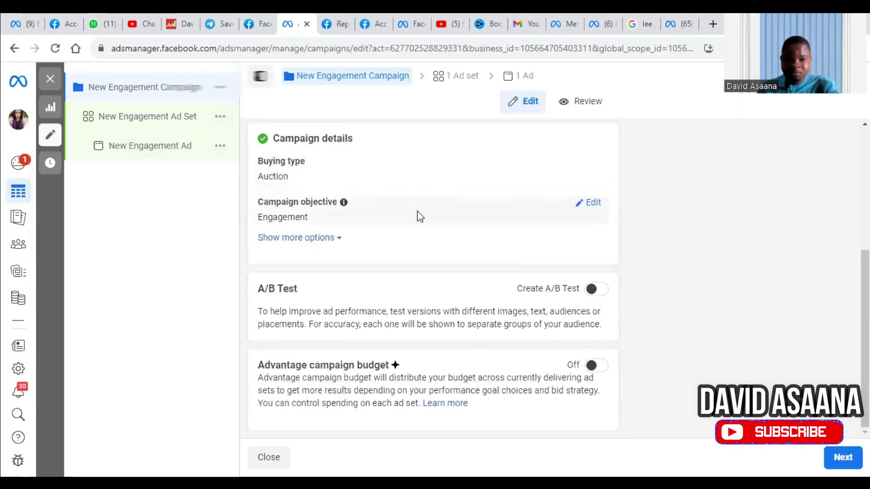
{"action": "scroll", "coordinate": [313, 213], "scroll_direction": "up", "scroll_amount": 5}
{"action": "left_click", "coordinate": [336, 175]}
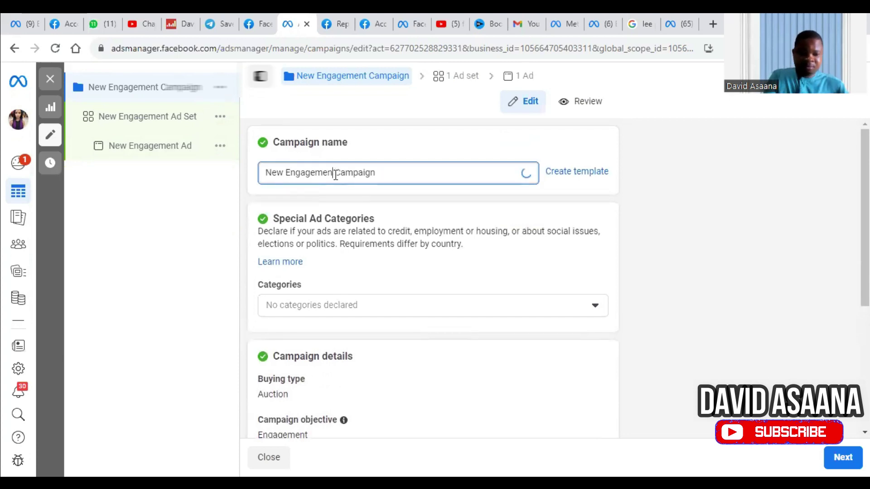
{"action": "double_click", "coordinate": [336, 175]}
{"action": "key", "text": "BackSpace"}
{"action": "key", "text": "ctrl+a"}
{"action": "type", "text": "Whatsapp ads Campaign"}
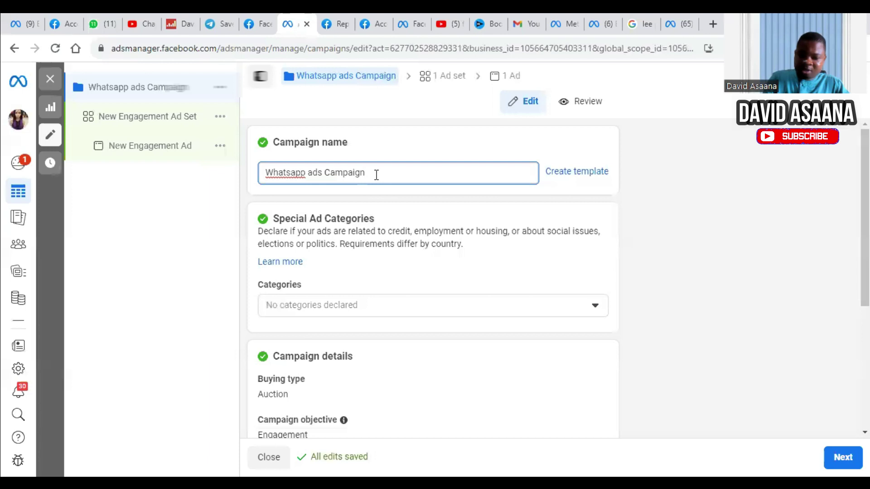
Continue from the campaign settings to the settings of New Engagement Ad Set
{"action": "scroll", "coordinate": [629, 324], "scroll_direction": "down", "scroll_amount": 5}
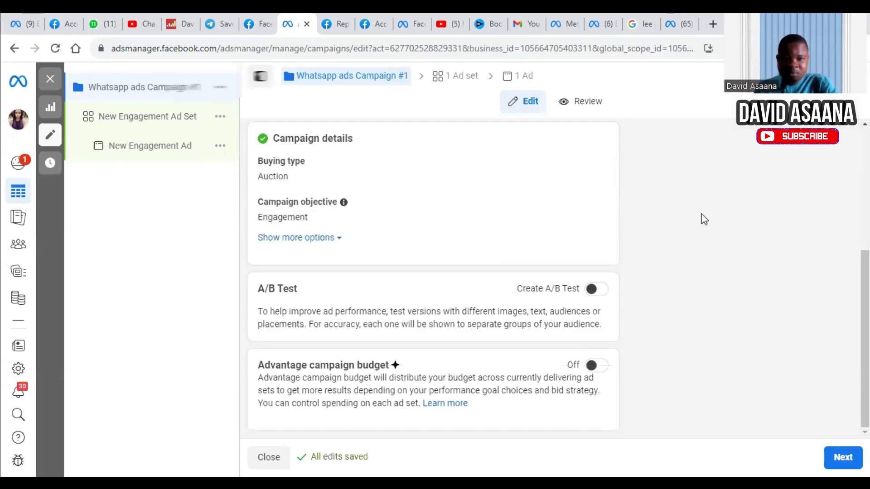
{"action": "left_click", "coordinate": [843, 457]}
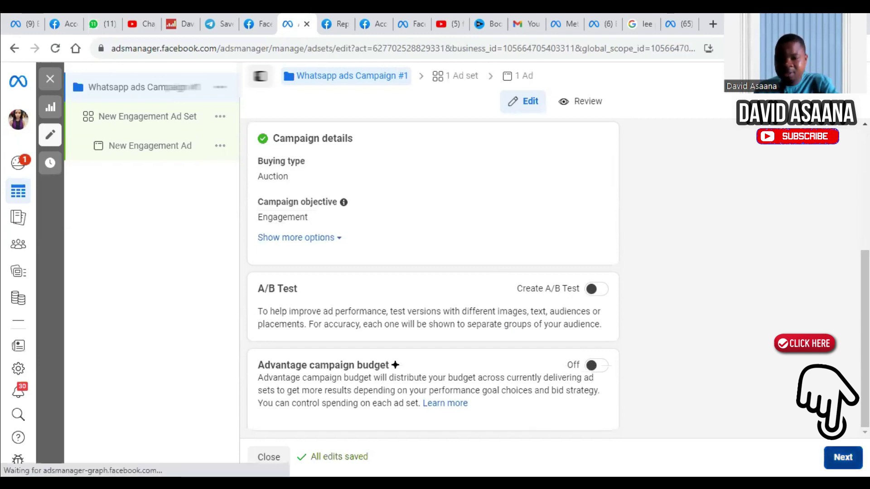
{"action": "left_click", "coordinate": [156, 87]}
{"action": "scroll", "coordinate": [286, 219], "scroll_direction": "down", "scroll_amount": 5}
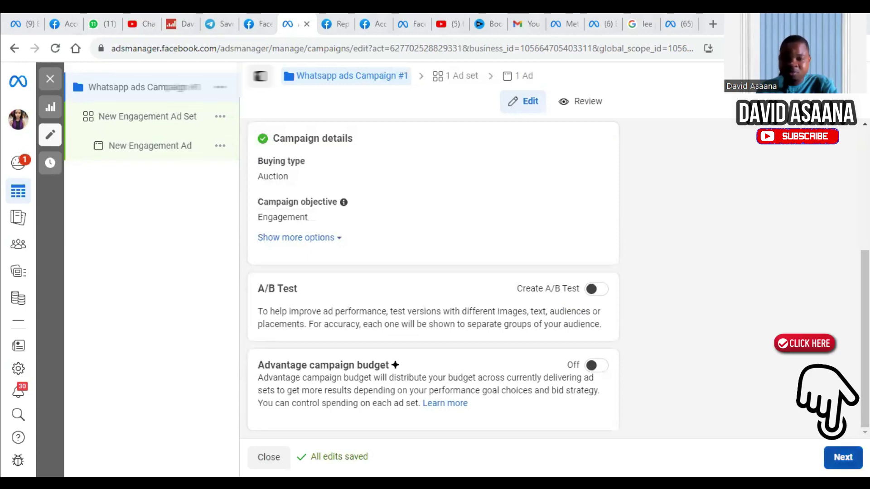
{"action": "left_click", "coordinate": [842, 458]}
Examine the ad set's conversion locations, ad type, Facebook Page and messaging app destinations
{"action": "scroll", "coordinate": [423, 272], "scroll_direction": "down", "scroll_amount": 5}
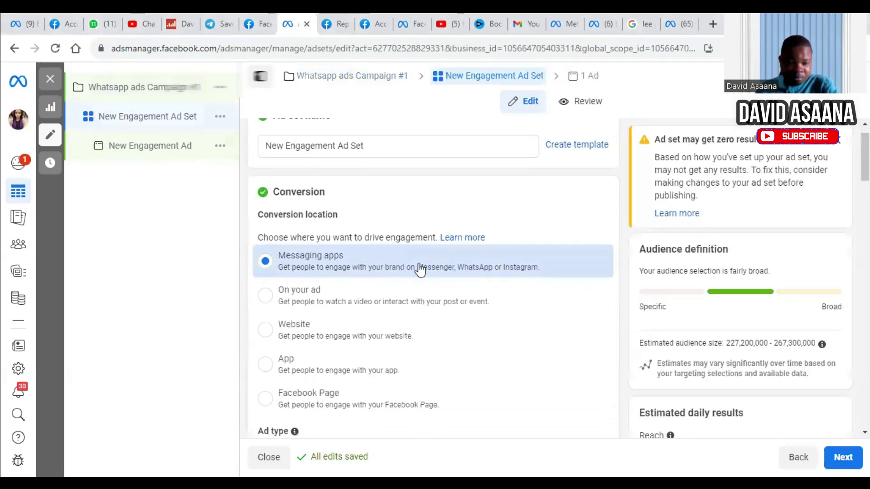
{"action": "scroll", "coordinate": [404, 225], "scroll_direction": "up", "scroll_amount": 5}
{"action": "scroll", "coordinate": [355, 212], "scroll_direction": "down", "scroll_amount": 3}
{"action": "scroll", "coordinate": [363, 233], "scroll_direction": "down", "scroll_amount": 5}
{"action": "scroll", "coordinate": [358, 218], "scroll_direction": "up", "scroll_amount": 5}
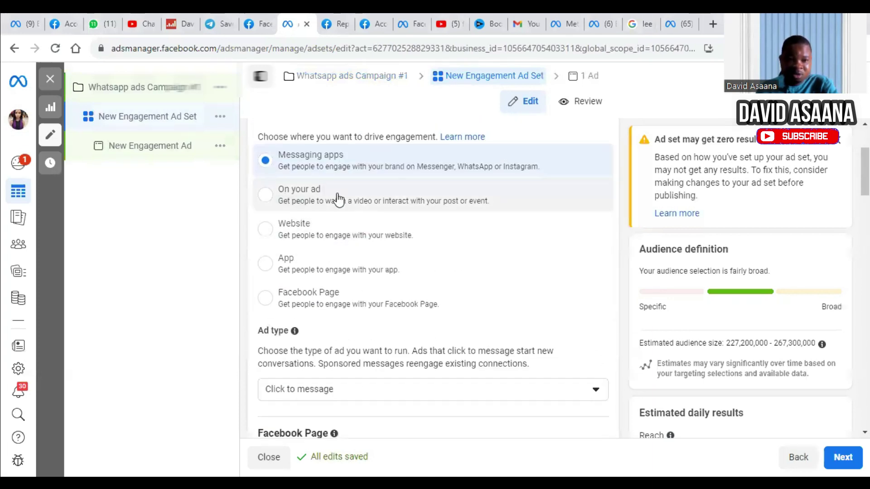
{"action": "scroll", "coordinate": [363, 165], "scroll_direction": "up", "scroll_amount": 2}
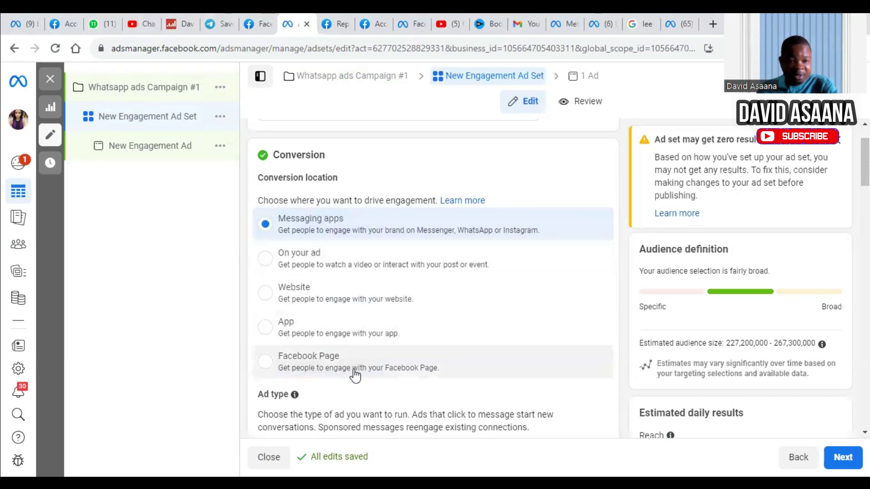
{"action": "scroll", "coordinate": [387, 370], "scroll_direction": "down", "scroll_amount": 3}
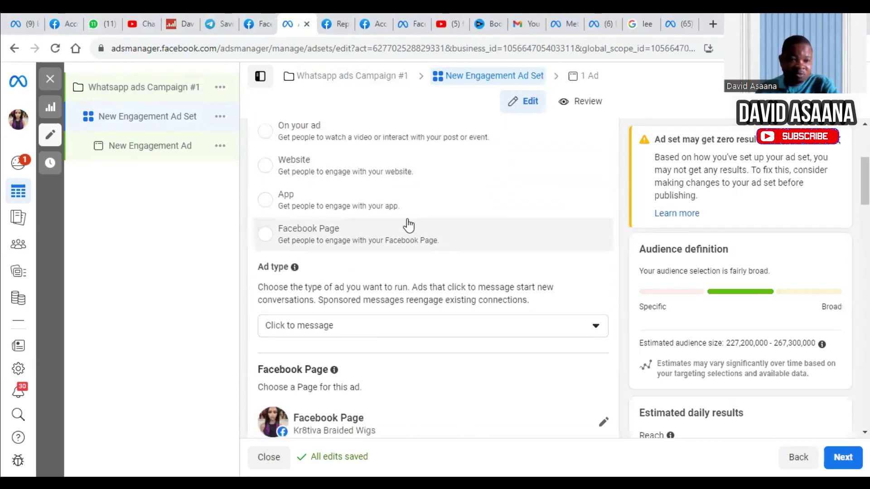
{"action": "scroll", "coordinate": [392, 252], "scroll_direction": "down", "scroll_amount": 6}
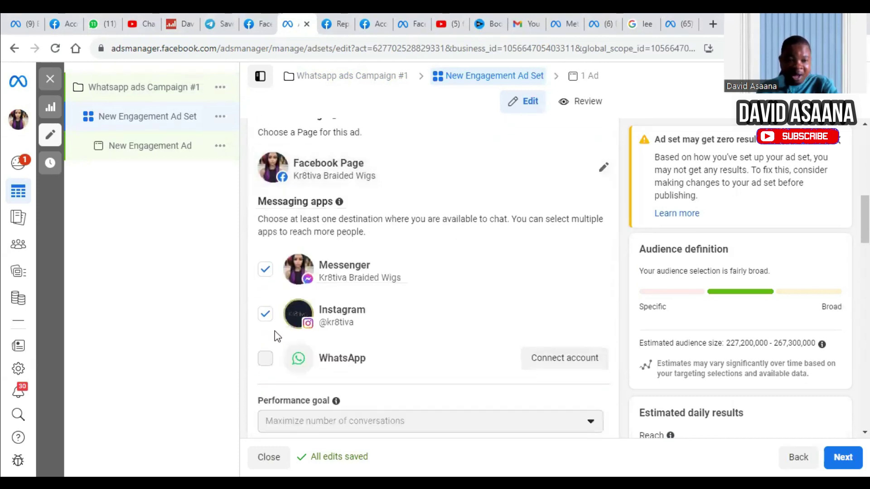
Deselect Messenger in the GIET ad set's messaging apps, keeping WhatsApp as the chat destination
{"action": "left_click", "coordinate": [264, 272]}
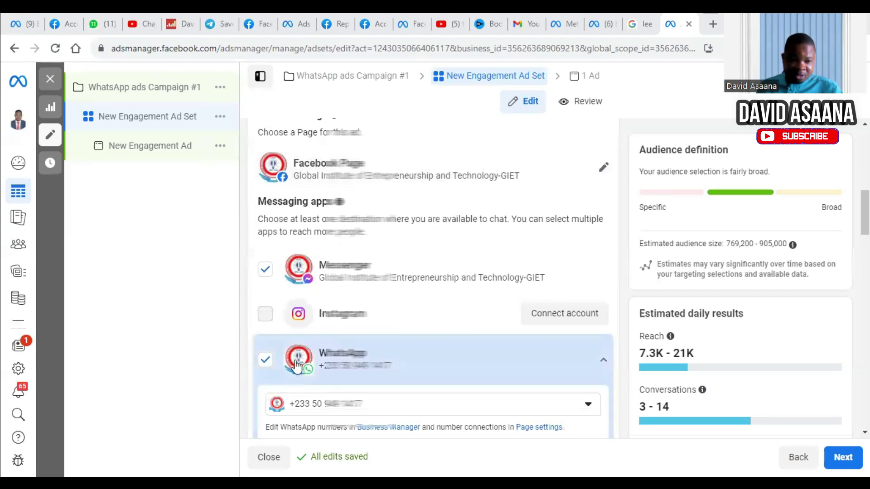
{"action": "left_click", "coordinate": [276, 270]}
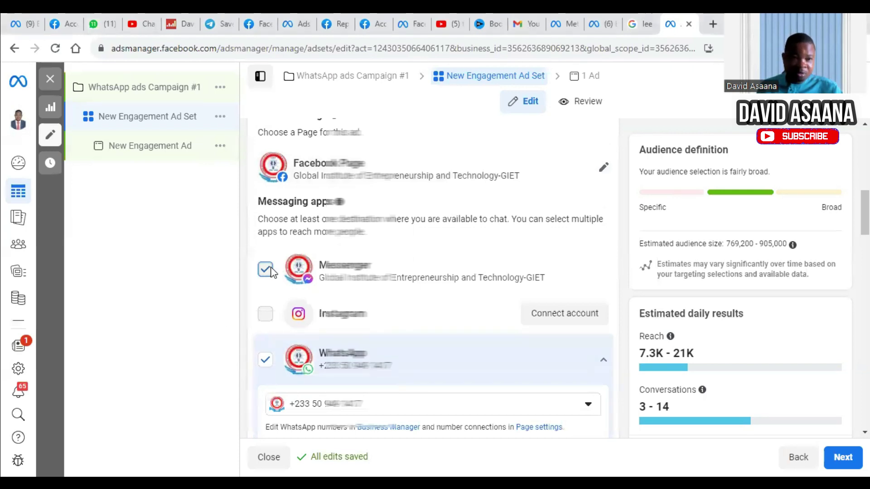
{"action": "scroll", "coordinate": [529, 208], "scroll_direction": "up", "scroll_amount": 3}
{"action": "scroll", "coordinate": [526, 231], "scroll_direction": "down", "scroll_amount": 5}
{"action": "scroll", "coordinate": [526, 189], "scroll_direction": "up", "scroll_amount": 5}
{"action": "scroll", "coordinate": [488, 319], "scroll_direction": "down", "scroll_amount": 5}
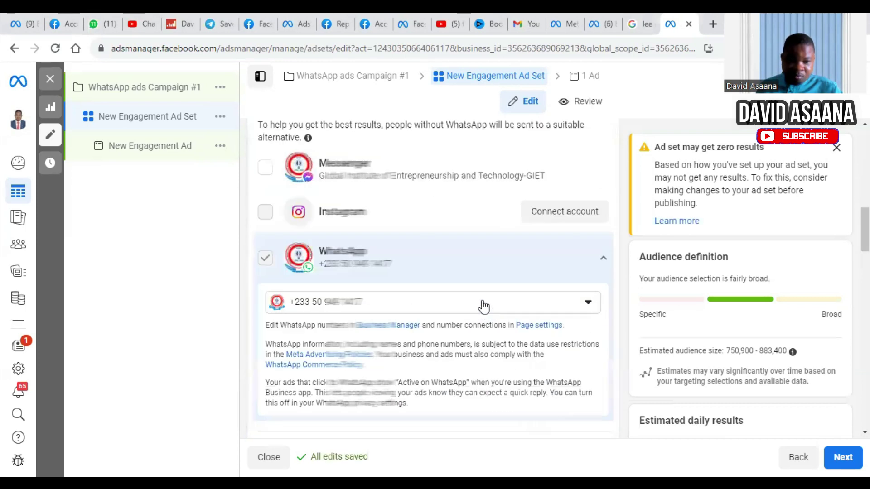
Switch to the Kr8tiva Braided Wigs ad set and open the form for connecting a WhatsApp account
{"action": "left_click", "coordinate": [563, 24]}
{"action": "left_click", "coordinate": [601, 20]}
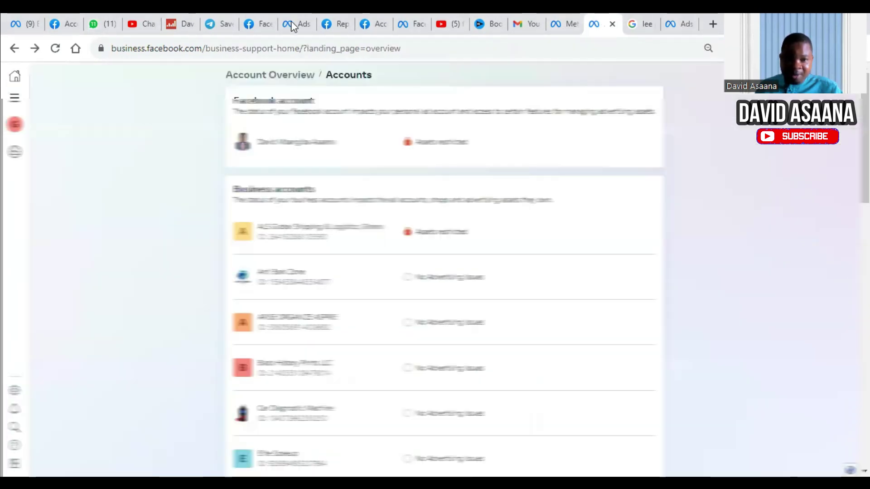
{"action": "left_click", "coordinate": [415, 14]}
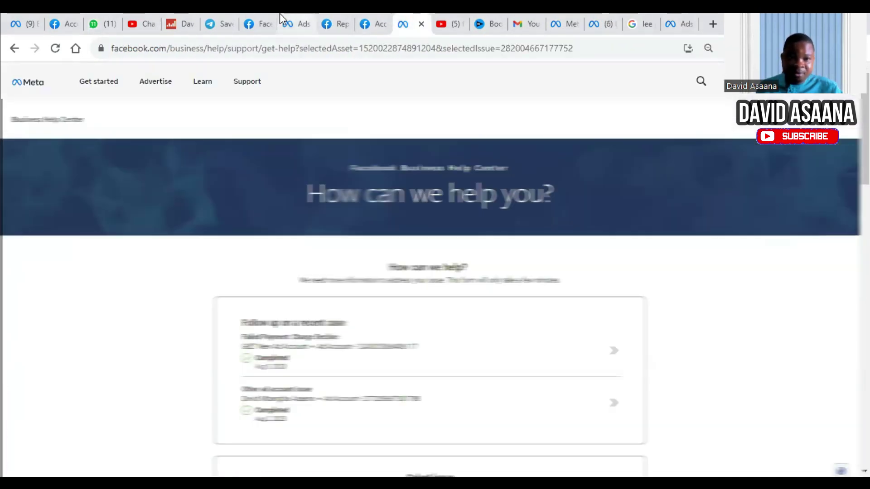
{"action": "left_click", "coordinate": [287, 23]}
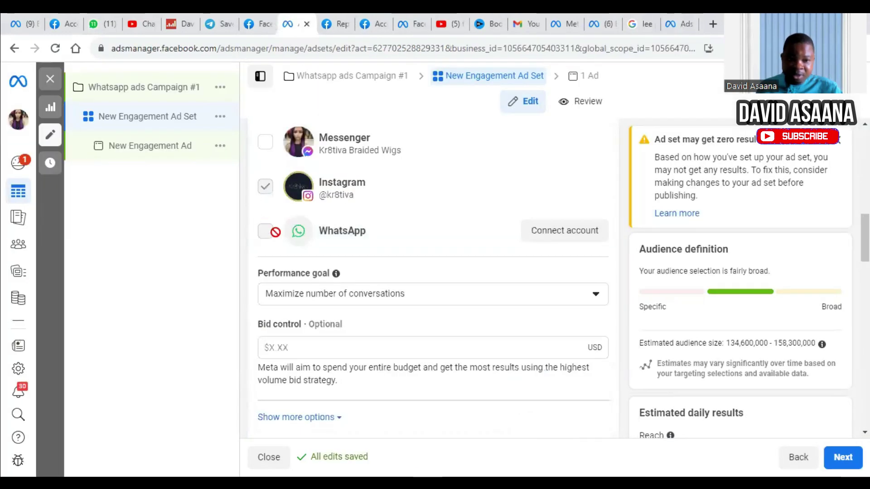
{"action": "left_click", "coordinate": [573, 230]}
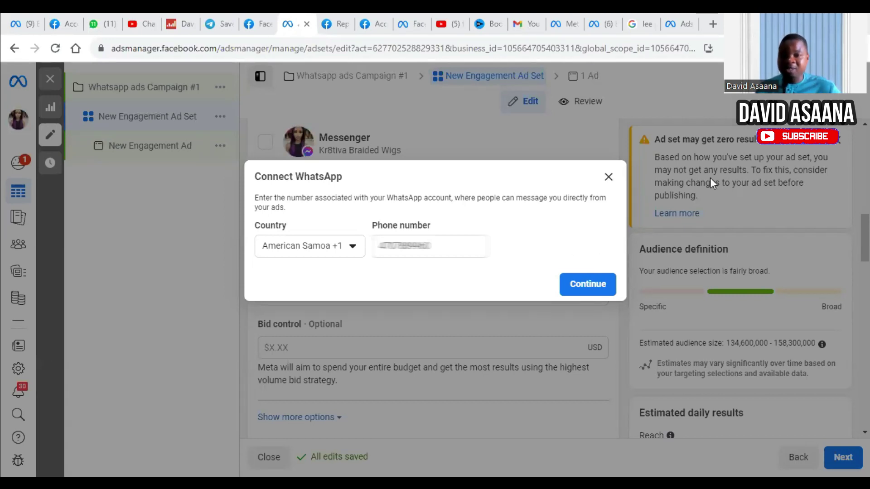
Return to the GIET ad set and examine its WhatsApp number, bid control, budget and schedule settings
{"action": "left_click", "coordinate": [673, 18]}
{"action": "scroll", "coordinate": [342, 266], "scroll_direction": "down", "scroll_amount": 3}
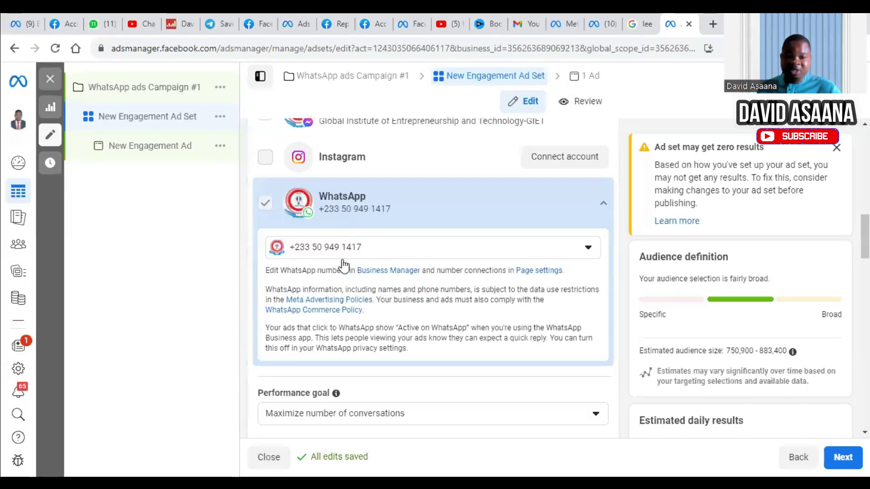
{"action": "scroll", "coordinate": [329, 190], "scroll_direction": "up", "scroll_amount": 3}
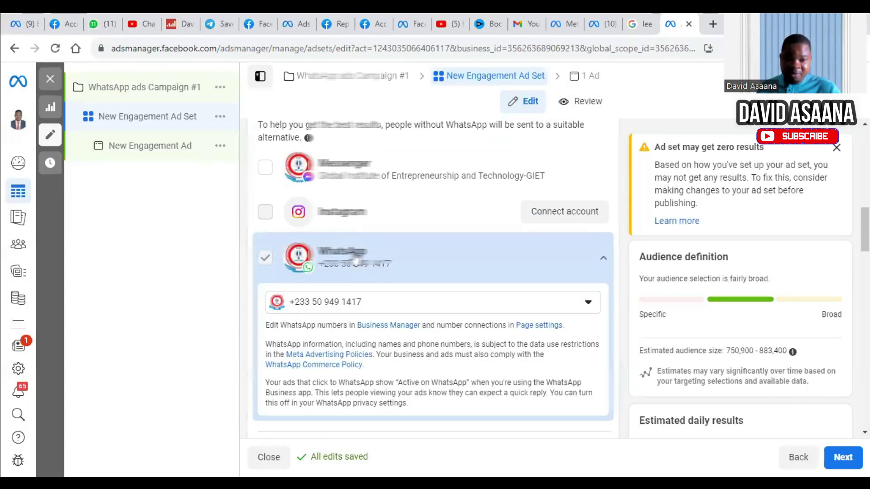
{"action": "scroll", "coordinate": [388, 262], "scroll_direction": "down", "scroll_amount": 5}
{"action": "scroll", "coordinate": [403, 253], "scroll_direction": "down", "scroll_amount": 7}
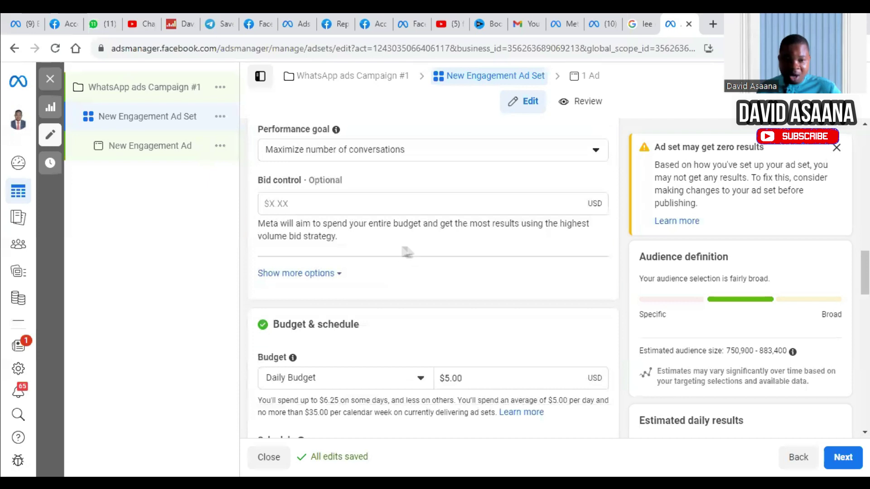
{"action": "scroll", "coordinate": [431, 245], "scroll_direction": "up", "scroll_amount": 4}
{"action": "scroll", "coordinate": [444, 235], "scroll_direction": "down", "scroll_amount": 3}
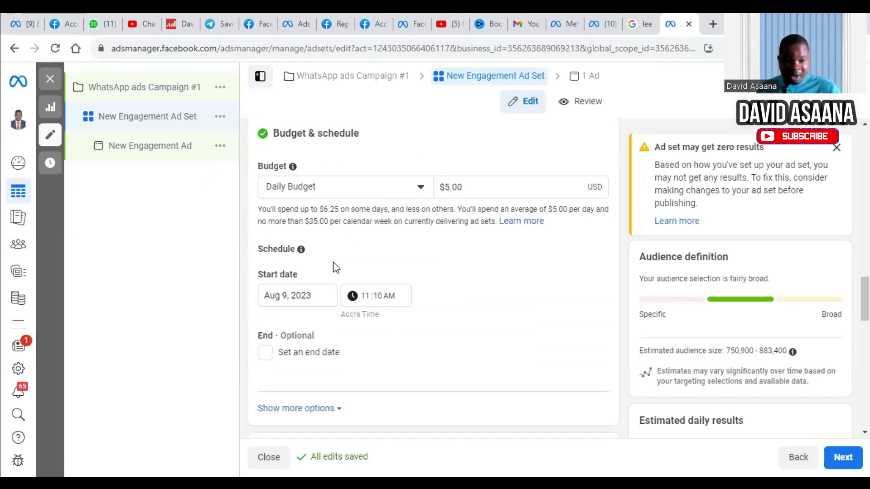
Examine the performance goal options available for the GIET ad set
{"action": "scroll", "coordinate": [490, 214], "scroll_direction": "up", "scroll_amount": 5}
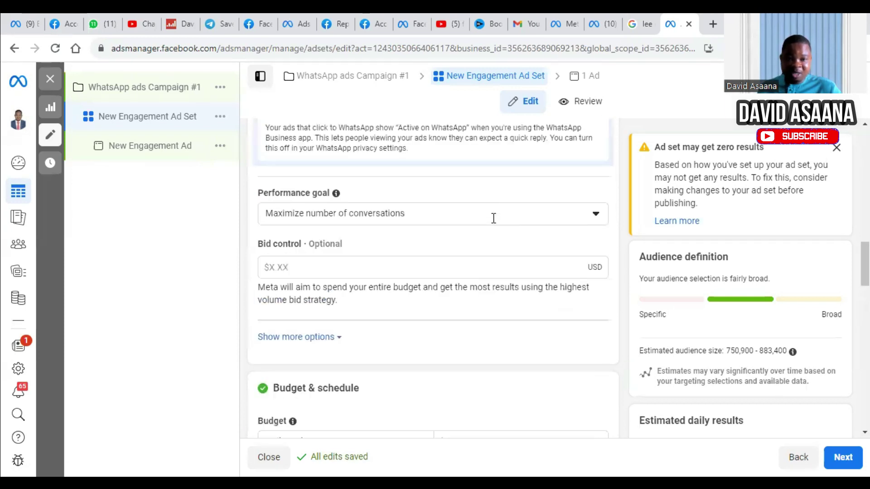
{"action": "scroll", "coordinate": [363, 272], "scroll_direction": "down", "scroll_amount": 5}
{"action": "scroll", "coordinate": [360, 284], "scroll_direction": "up", "scroll_amount": 4}
{"action": "scroll", "coordinate": [399, 250], "scroll_direction": "up", "scroll_amount": 2}
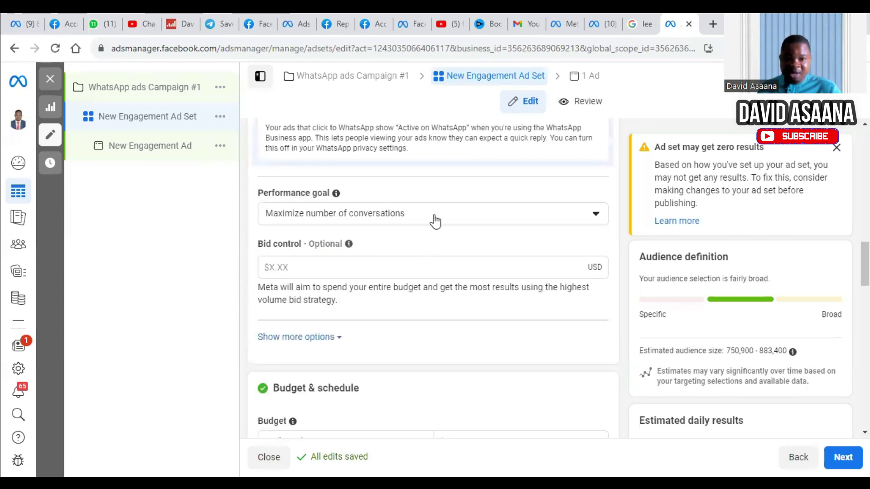
{"action": "left_click", "coordinate": [433, 221]}
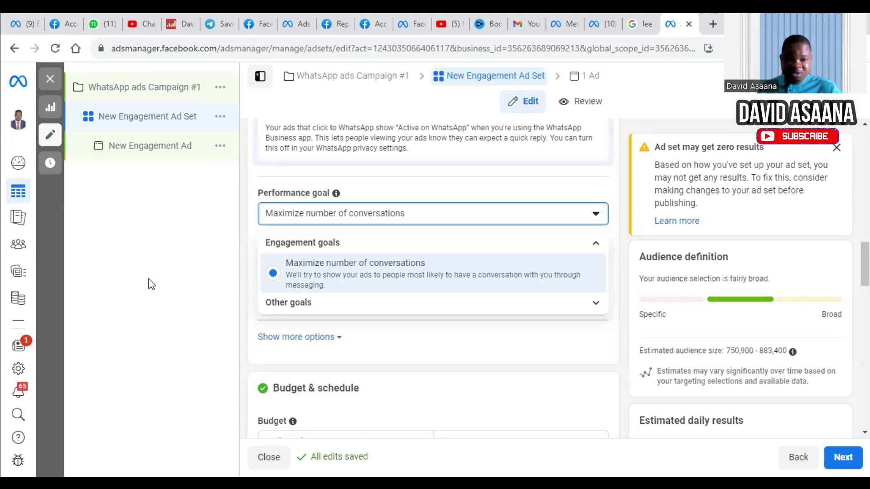
{"action": "left_click", "coordinate": [203, 279]}
Enable an end date in the ad set's schedule and set it to August 17, 2023
{"action": "scroll", "coordinate": [327, 285], "scroll_direction": "down", "scroll_amount": 5}
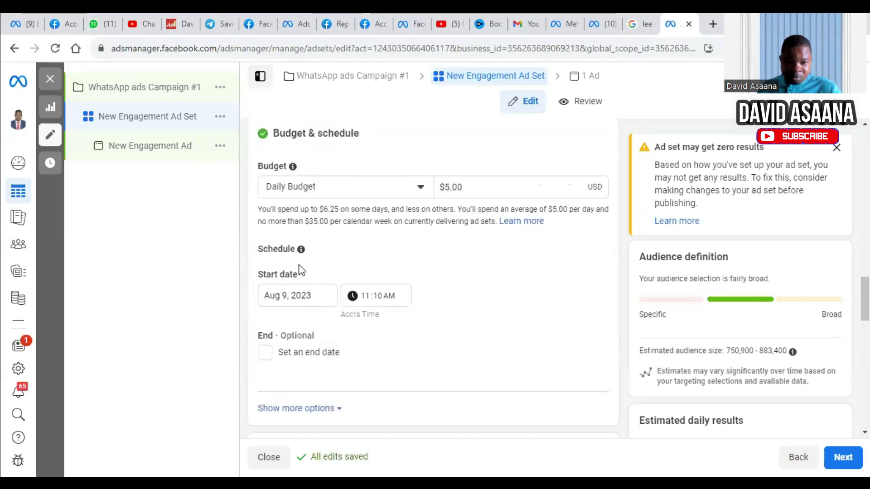
{"action": "left_click", "coordinate": [267, 356]}
{"action": "left_click", "coordinate": [290, 386]}
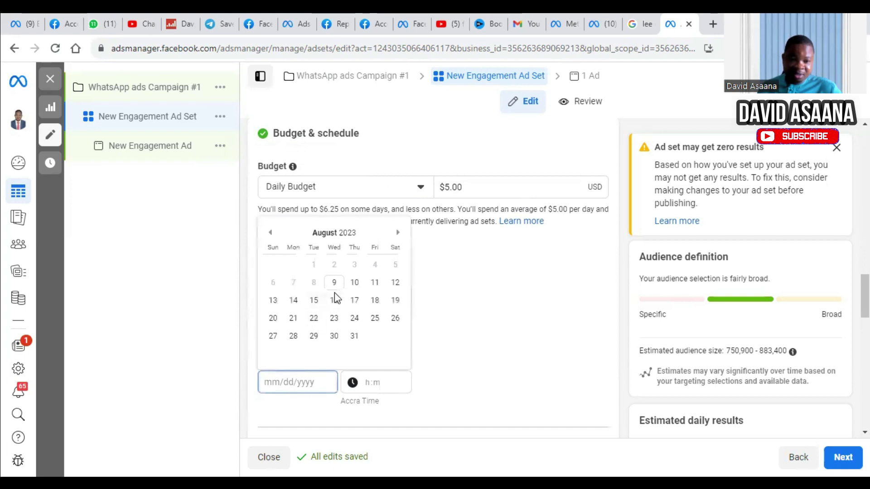
{"action": "left_click", "coordinate": [351, 301]}
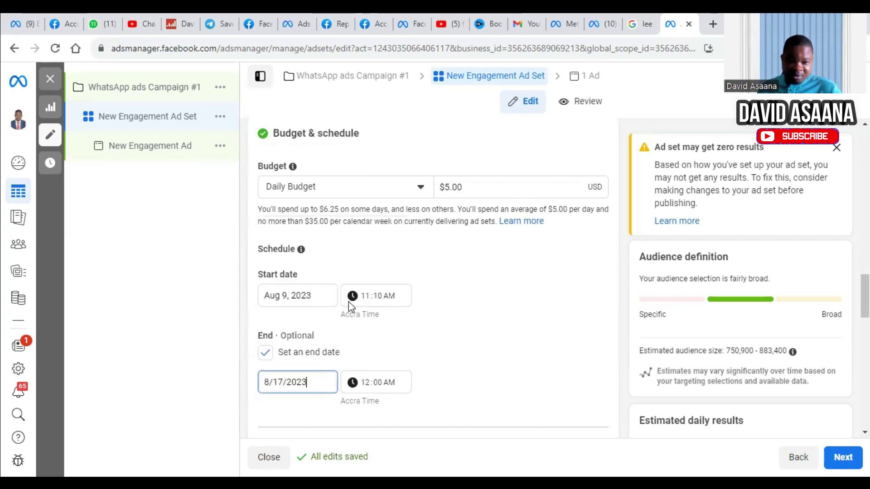
Apply the saved audience "Facebook ads setup" to the ad set and continue to the ad settings
{"action": "scroll", "coordinate": [462, 317], "scroll_direction": "down", "scroll_amount": 4}
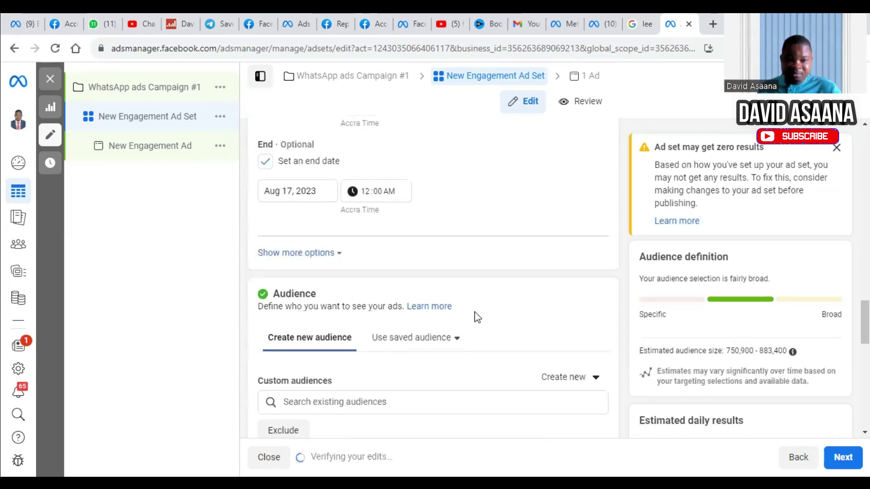
{"action": "scroll", "coordinate": [474, 317], "scroll_direction": "down", "scroll_amount": 3}
{"action": "left_click", "coordinate": [426, 211]}
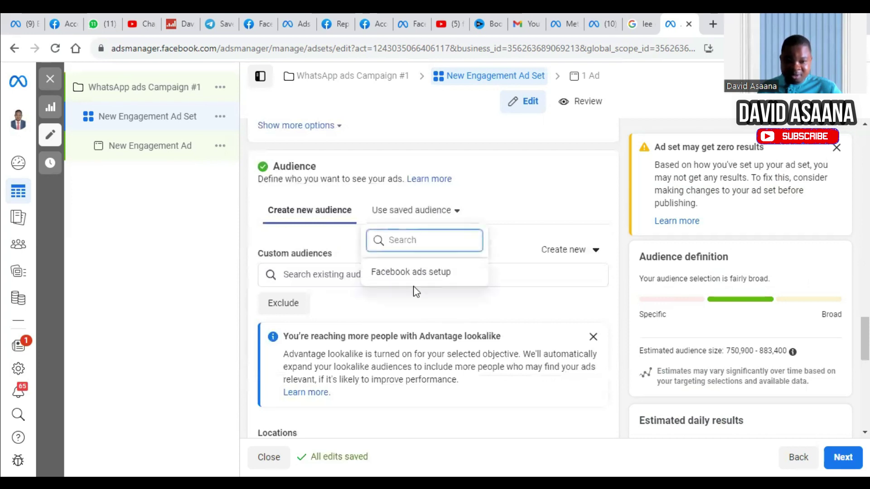
{"action": "left_click", "coordinate": [422, 273]}
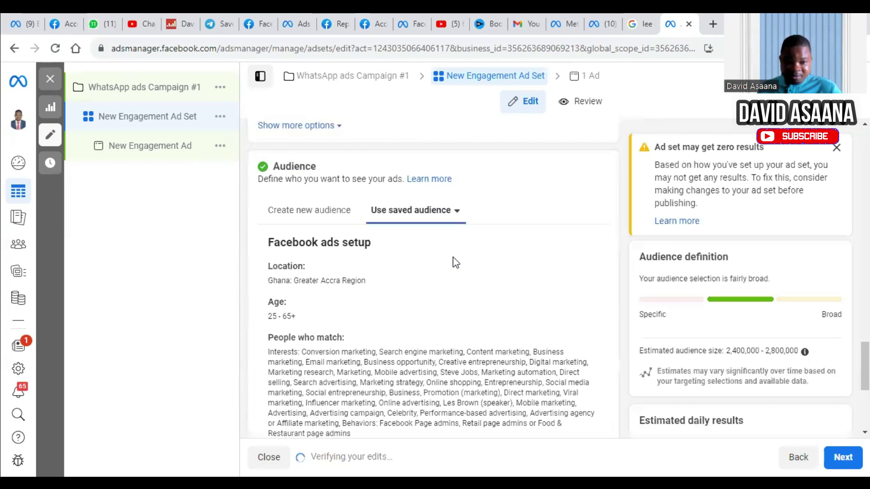
{"action": "scroll", "coordinate": [454, 257], "scroll_direction": "down", "scroll_amount": 4}
{"action": "scroll", "coordinate": [469, 212], "scroll_direction": "down", "scroll_amount": 1}
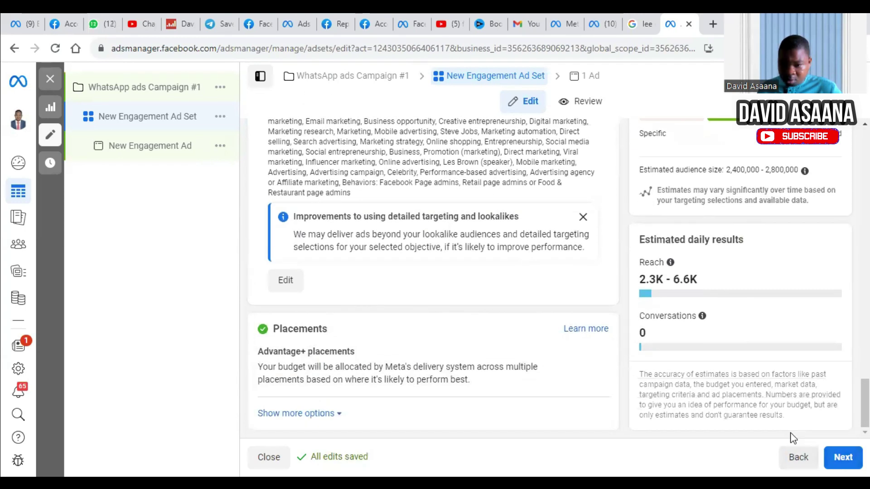
{"action": "left_click", "coordinate": [843, 458]}
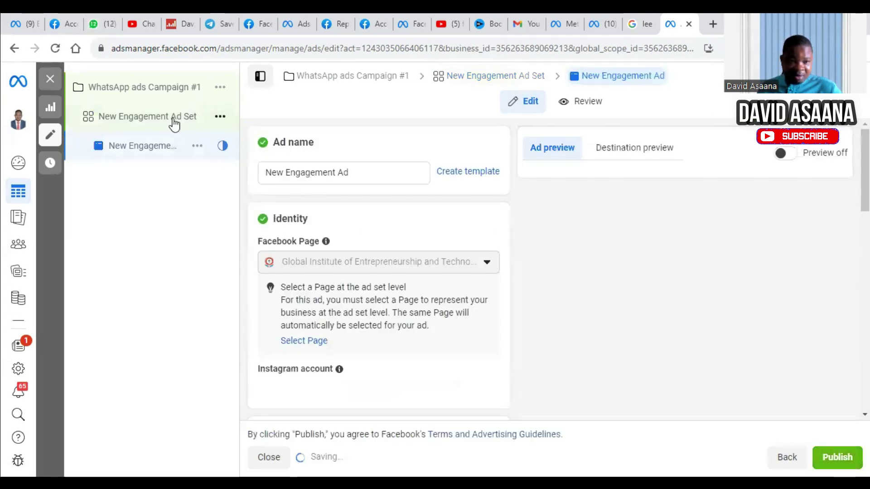
Go back to New Engagement Ad Set and switch from the saved audience to creating a new one
{"action": "left_click", "coordinate": [174, 122]}
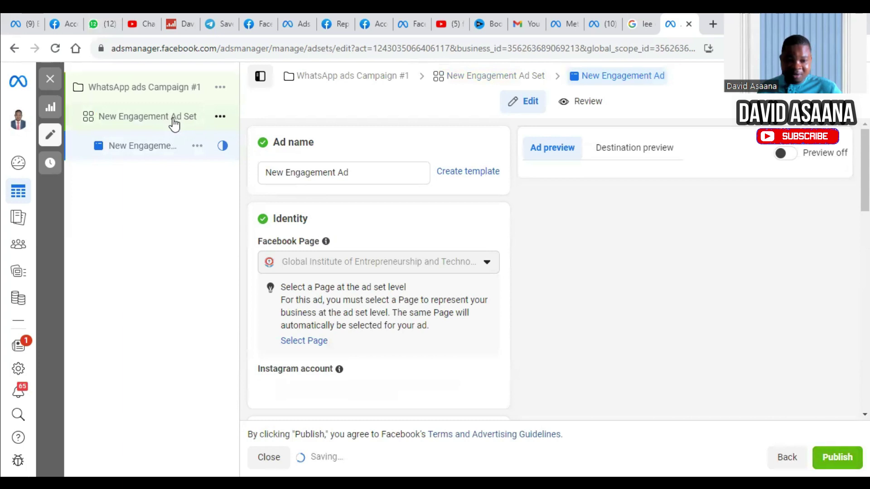
{"action": "scroll", "coordinate": [532, 260], "scroll_direction": "down", "scroll_amount": 15}
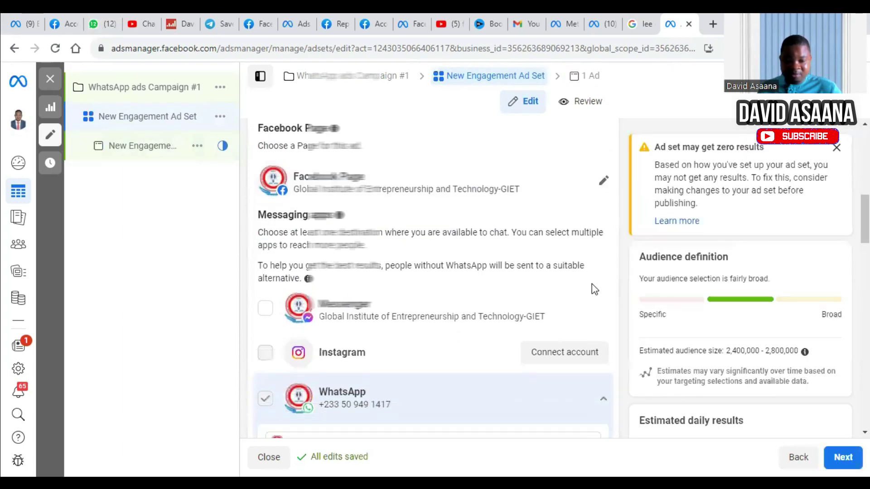
{"action": "scroll", "coordinate": [453, 261], "scroll_direction": "down", "scroll_amount": 8}
{"action": "scroll", "coordinate": [453, 259], "scroll_direction": "up", "scroll_amount": 5}
{"action": "scroll", "coordinate": [453, 259], "scroll_direction": "down", "scroll_amount": 10}
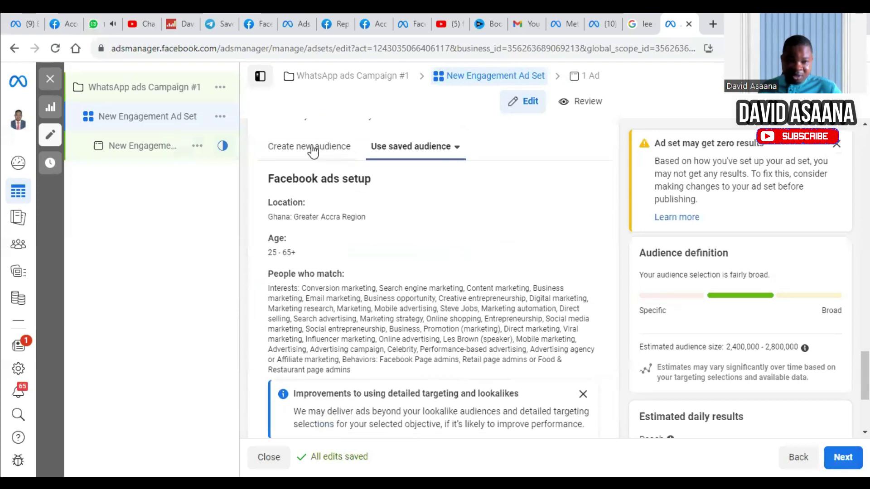
{"action": "left_click", "coordinate": [289, 150]}
Add Accra, Greater Accra Region, Ghana to the audience locations and remove Togo
{"action": "scroll", "coordinate": [363, 181], "scroll_direction": "down", "scroll_amount": 4}
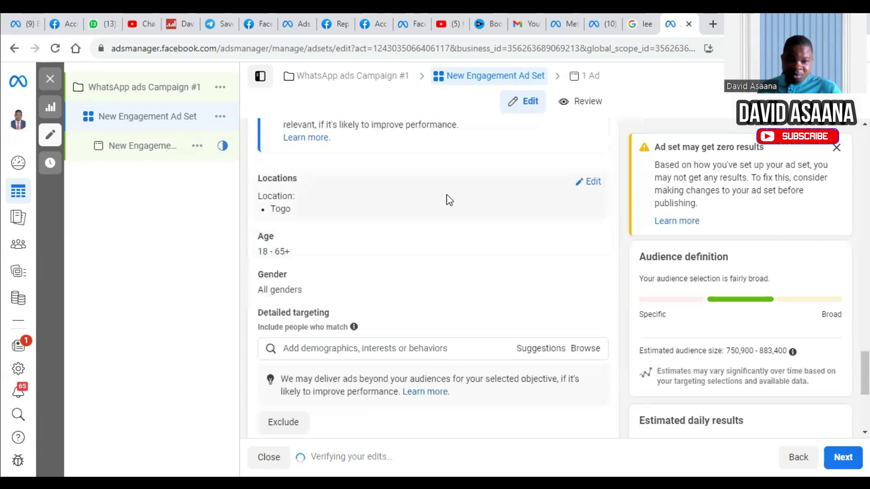
{"action": "left_click", "coordinate": [586, 187]}
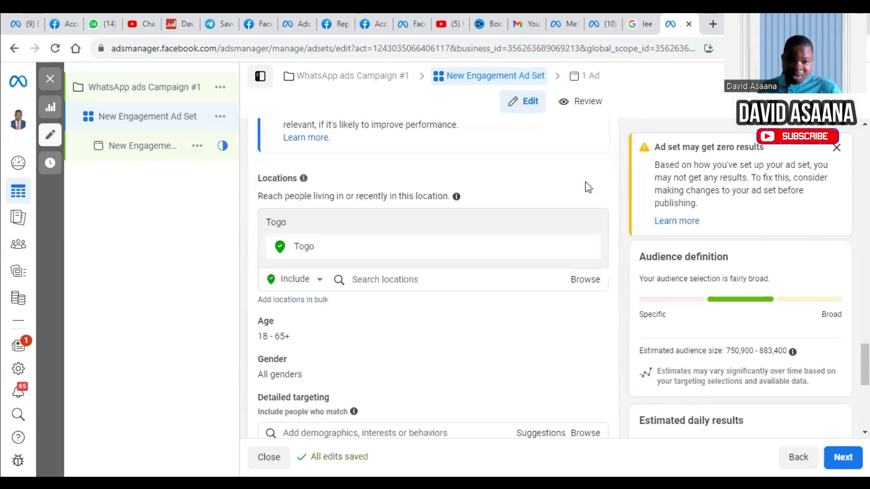
{"action": "left_click", "coordinate": [393, 280]}
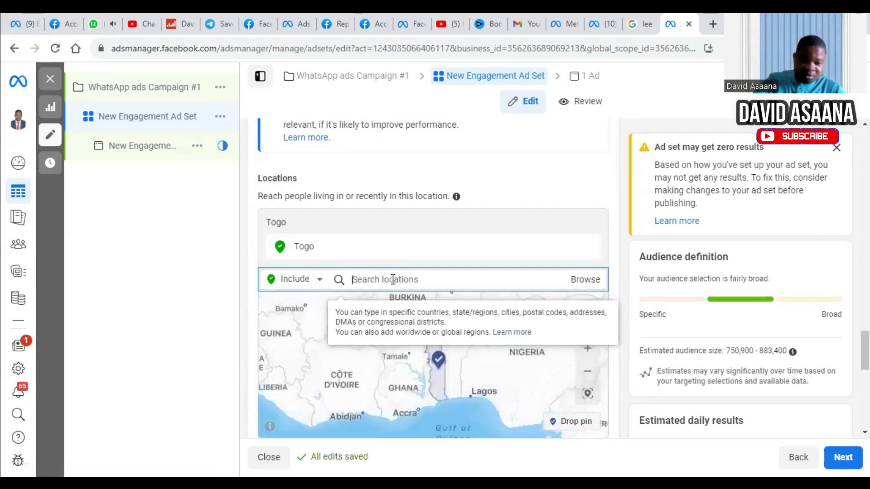
{"action": "type", "text": "ad"}
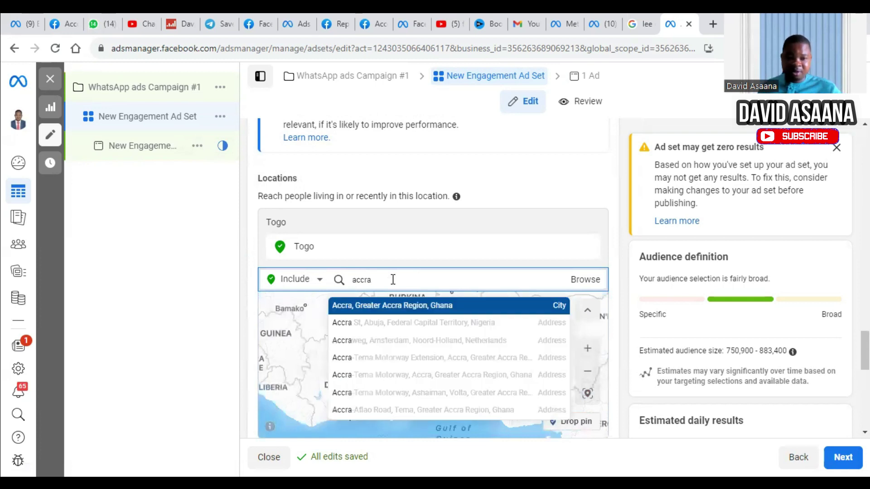
{"action": "left_click", "coordinate": [404, 306]}
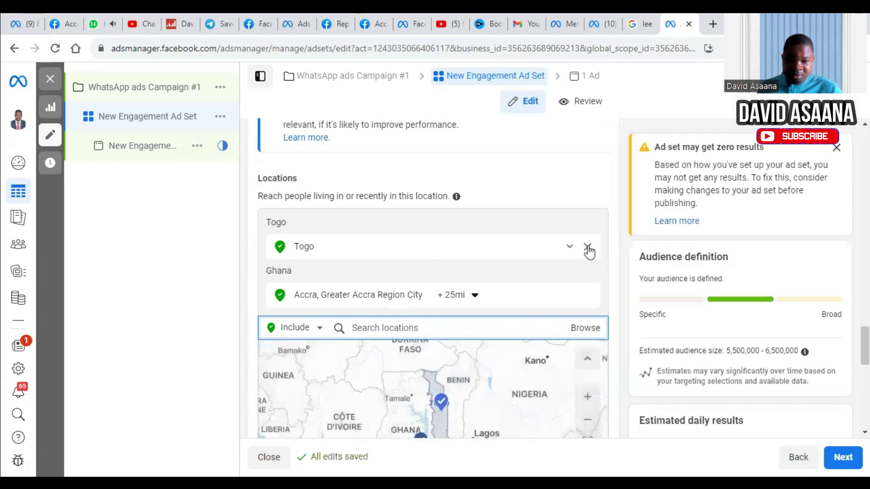
{"action": "left_click", "coordinate": [588, 247]}
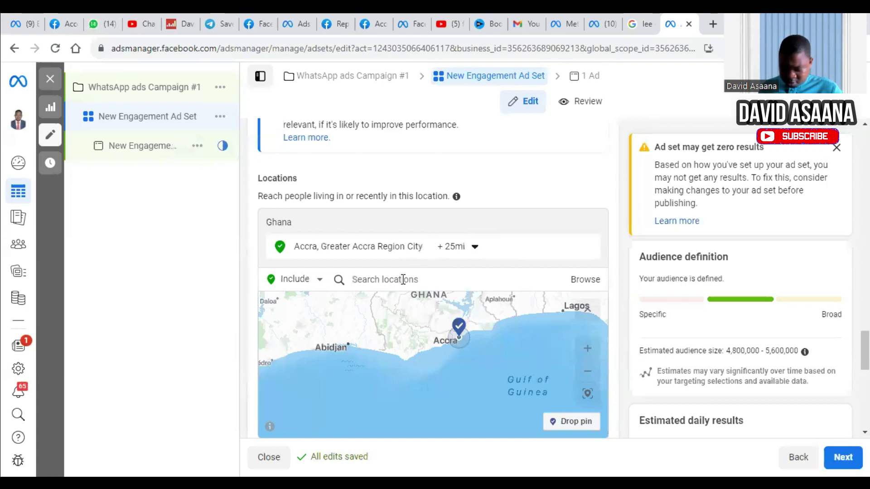
Add the Internet marketing employer demographic to the audience's detailed targeting
{"action": "scroll", "coordinate": [401, 279], "scroll_direction": "down", "scroll_amount": 5}
{"action": "left_click", "coordinate": [383, 325]}
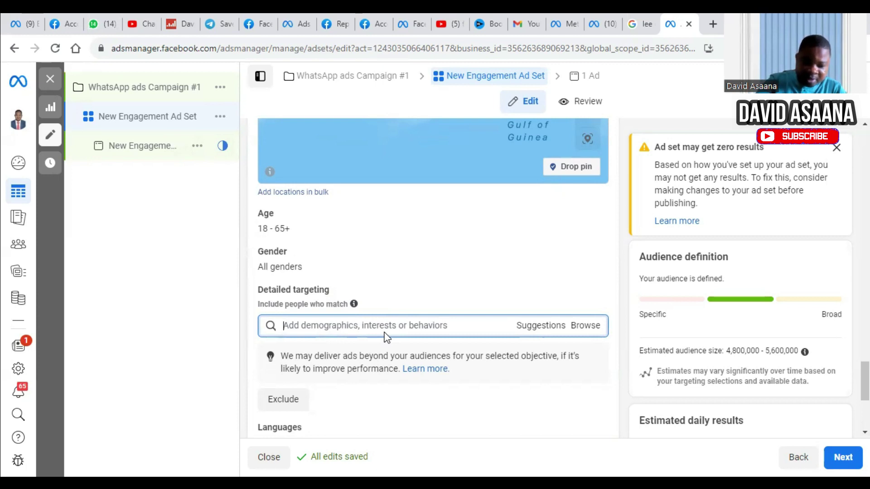
{"action": "type", "text": "l"}
{"action": "type", "text": "n"}
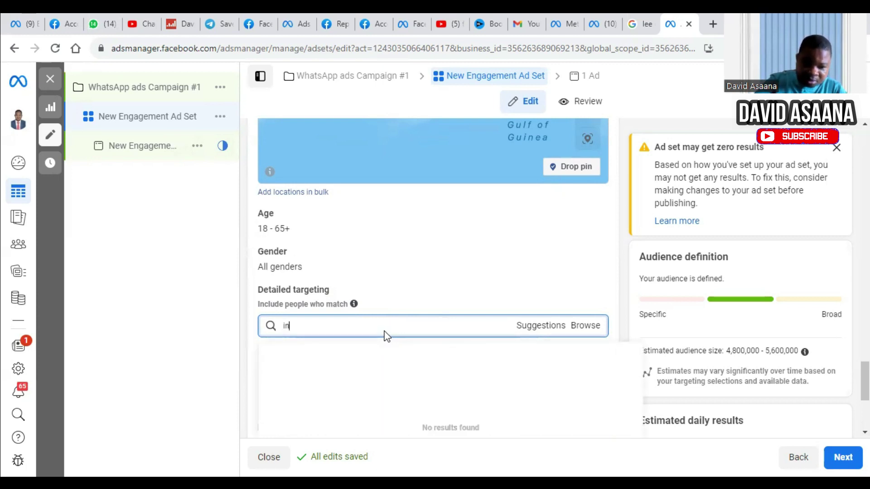
{"action": "type", "text": "ternet market"}
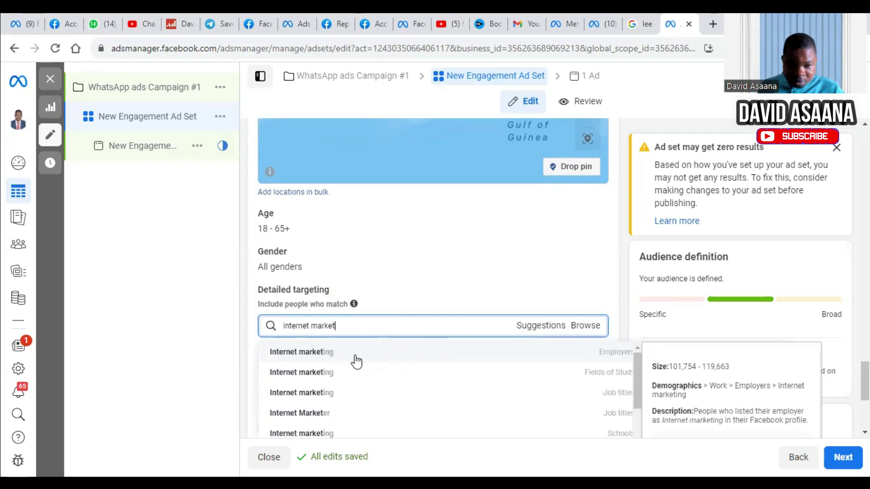
{"action": "left_click", "coordinate": [357, 356]}
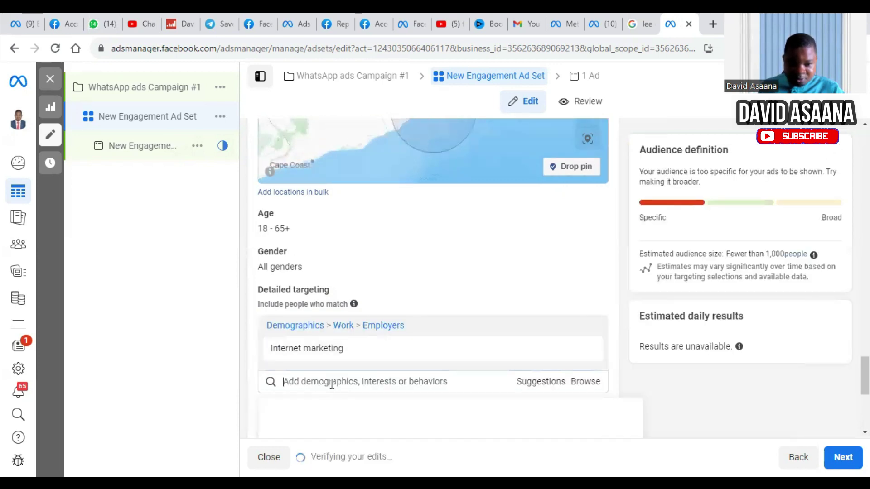
Add the Small business owners behavior to the new audience's detailed targeting
{"action": "type", "text": "small"}
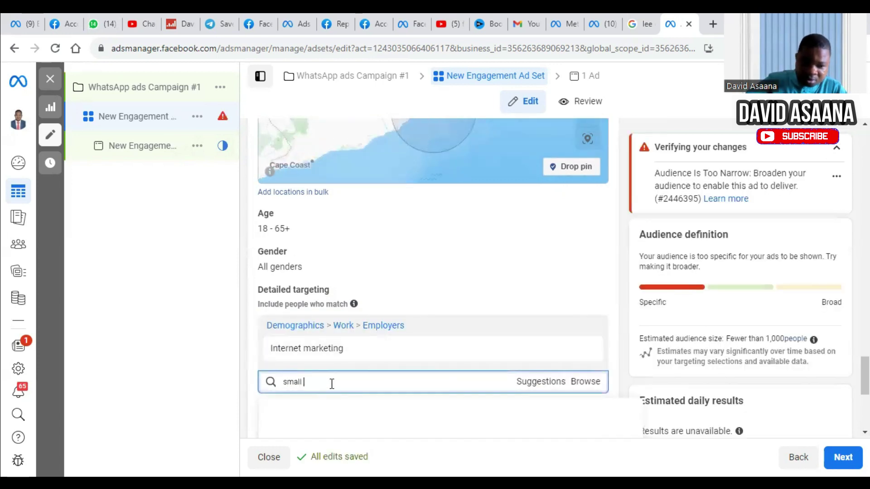
{"action": "type", "text": " bus"}
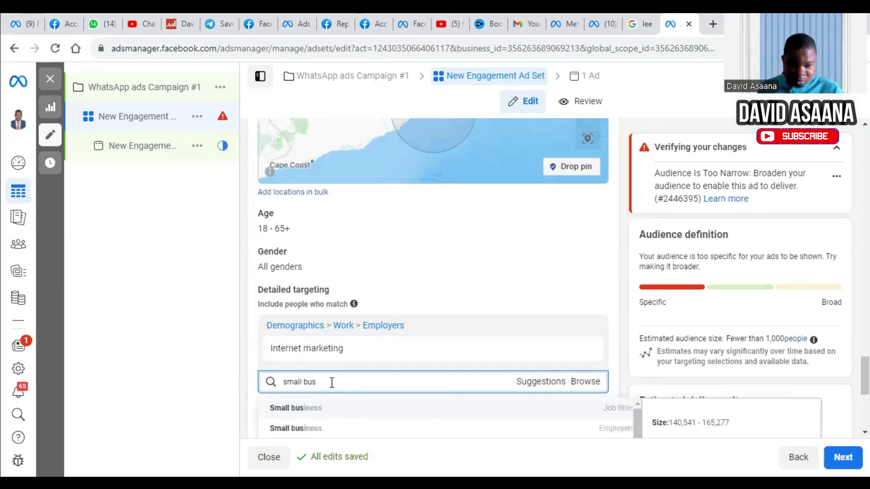
{"action": "scroll", "coordinate": [331, 383], "scroll_direction": "down", "scroll_amount": 3}
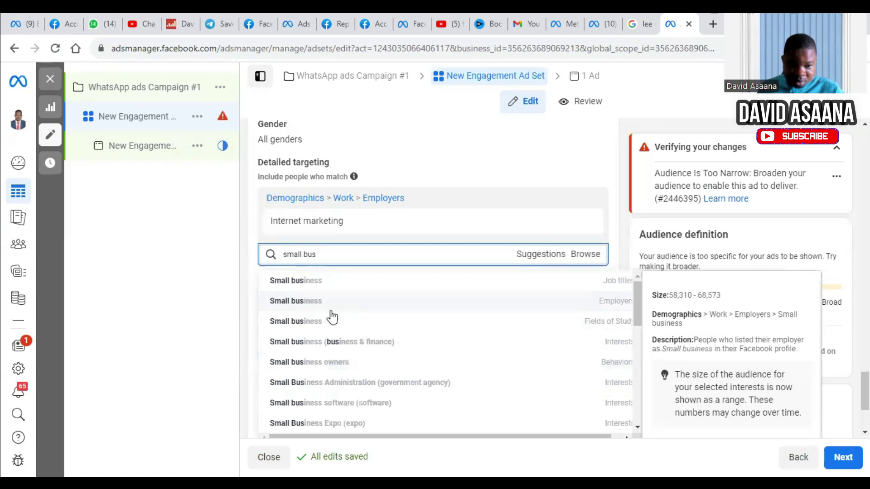
{"action": "left_click", "coordinate": [339, 361]}
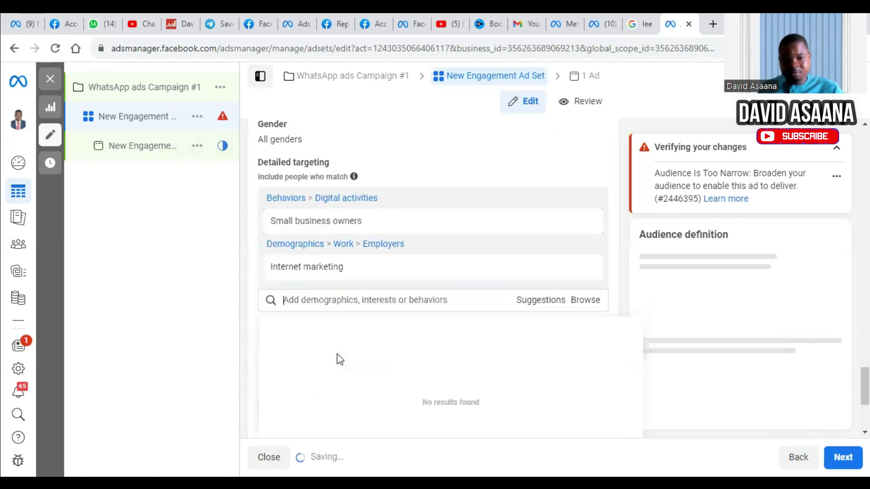
Add the Advertising (marketing) interest to the new audience's detailed targeting
{"action": "left_click", "coordinate": [361, 303]}
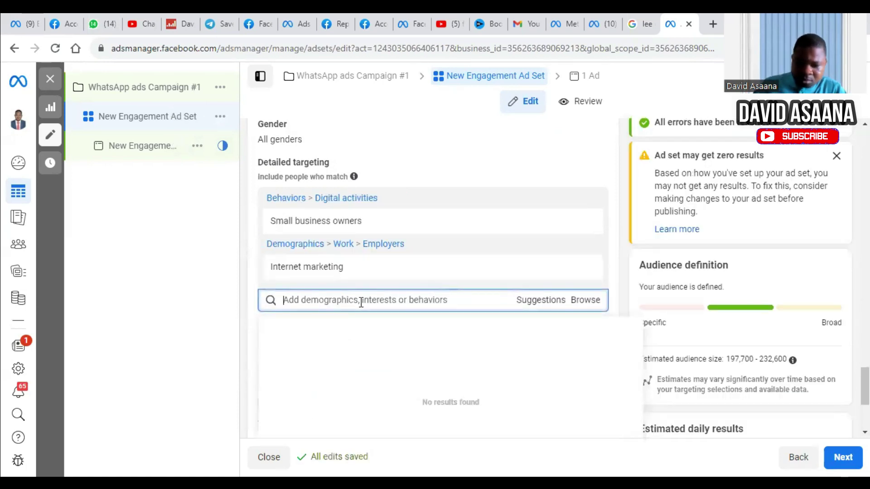
{"action": "type", "text": "advert"}
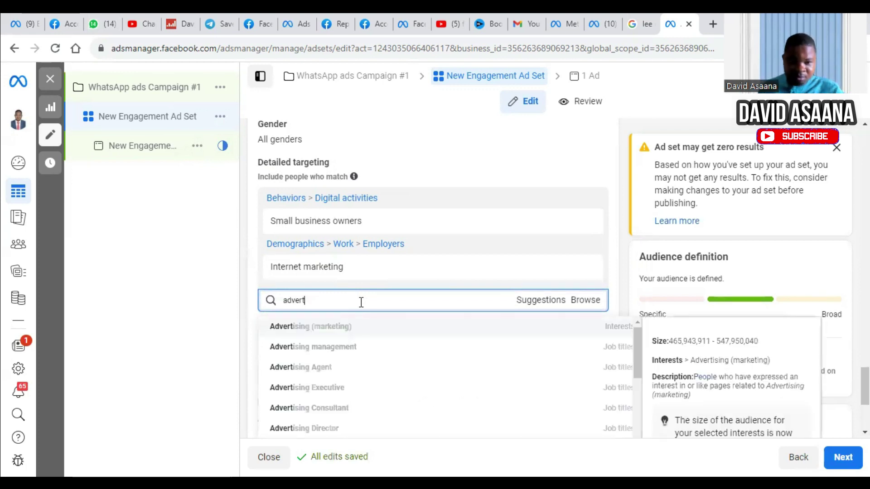
{"action": "left_click", "coordinate": [358, 331]}
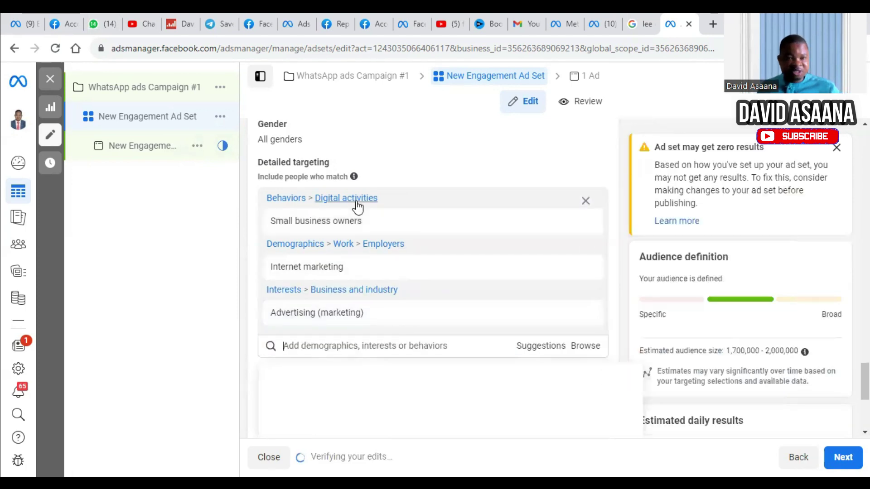
{"action": "mouse_move", "coordinate": [362, 231]}
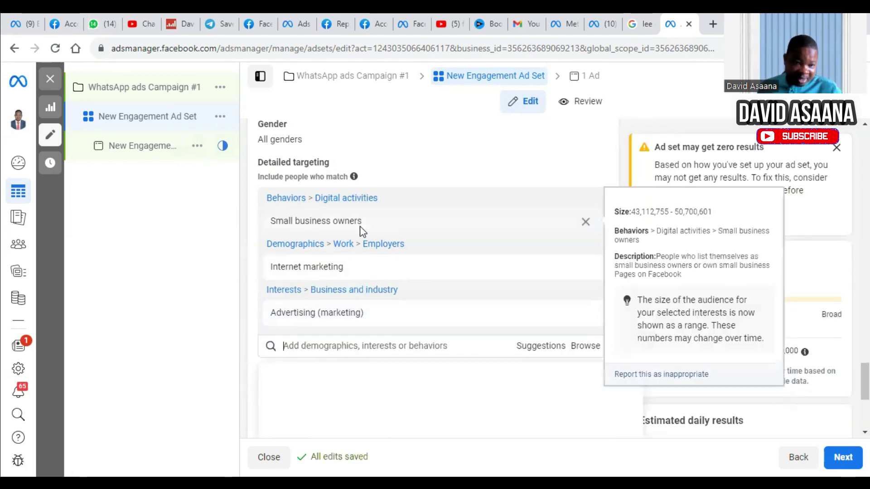
{"action": "mouse_move", "coordinate": [316, 274]}
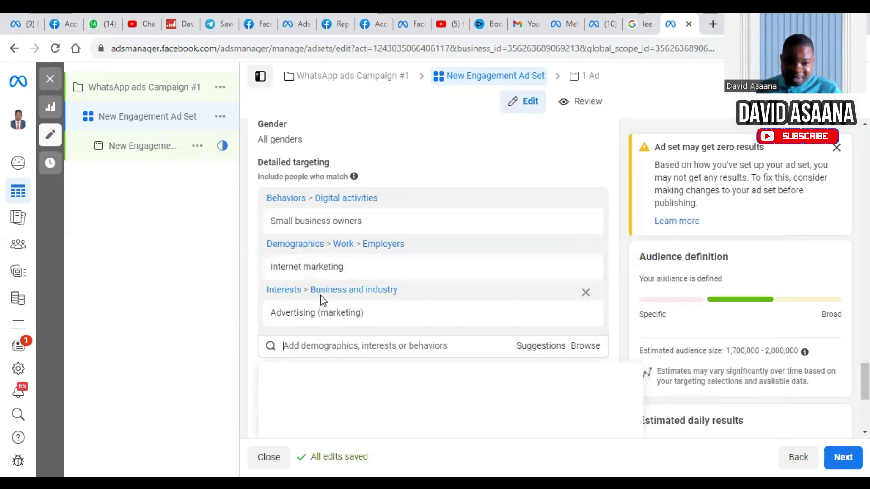
{"action": "mouse_move", "coordinate": [314, 308]}
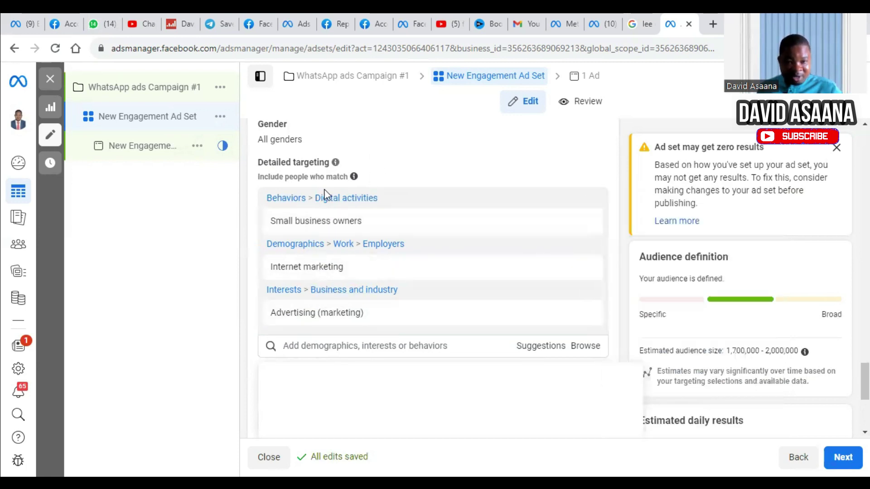
Review the new audience's location, age, gender, detailed targeting and languages, along with the placements and available saved audiences
{"action": "scroll", "coordinate": [499, 245], "scroll_direction": "down", "scroll_amount": 1}
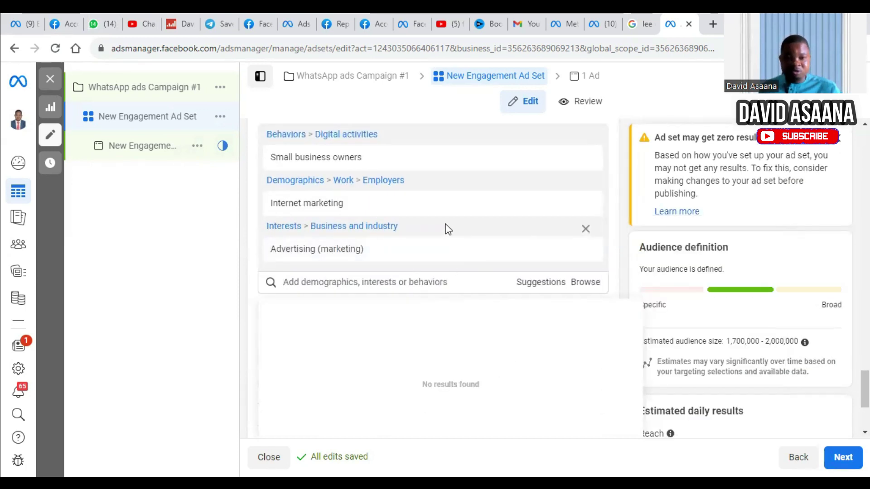
{"action": "scroll", "coordinate": [371, 170], "scroll_direction": "up", "scroll_amount": 2}
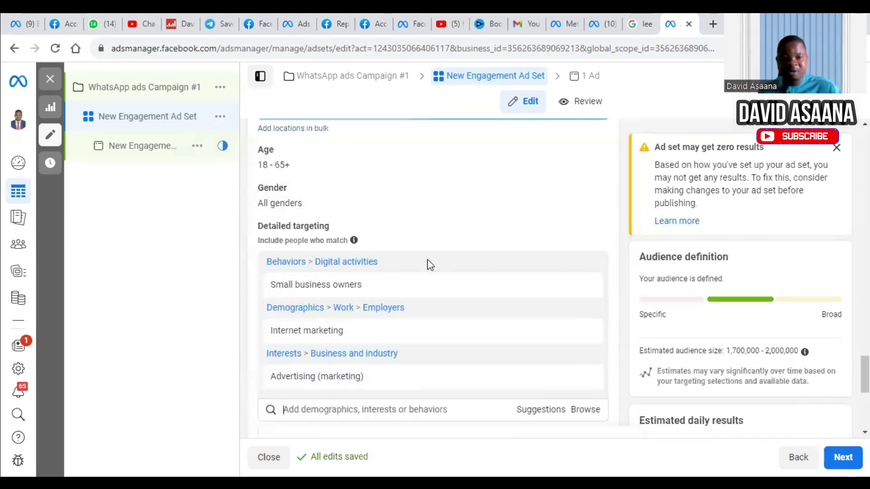
{"action": "scroll", "coordinate": [420, 290], "scroll_direction": "down", "scroll_amount": 5}
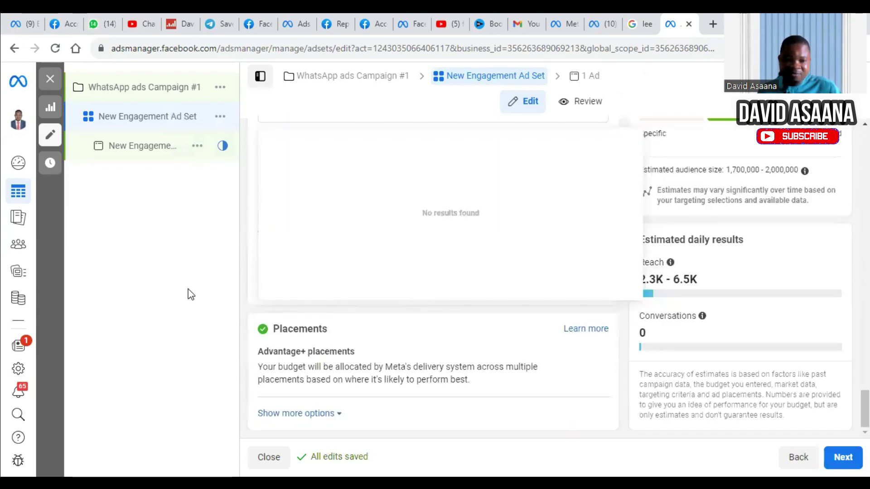
{"action": "left_click", "coordinate": [190, 295]}
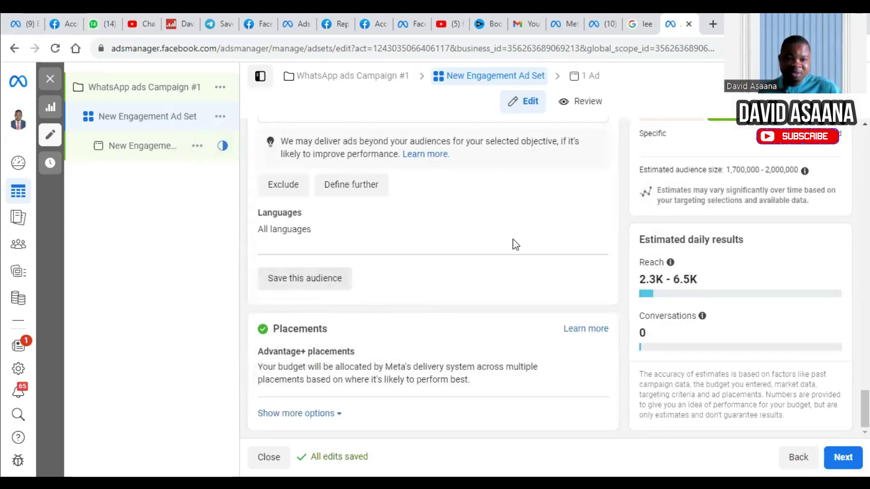
{"action": "scroll", "coordinate": [512, 243], "scroll_direction": "up", "scroll_amount": 6}
{"action": "scroll", "coordinate": [485, 244], "scroll_direction": "up", "scroll_amount": 6}
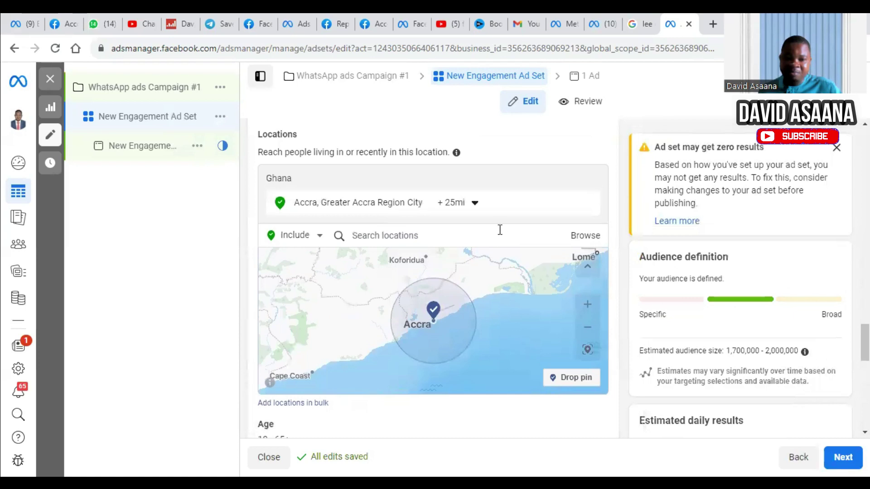
{"action": "left_click", "coordinate": [404, 229]}
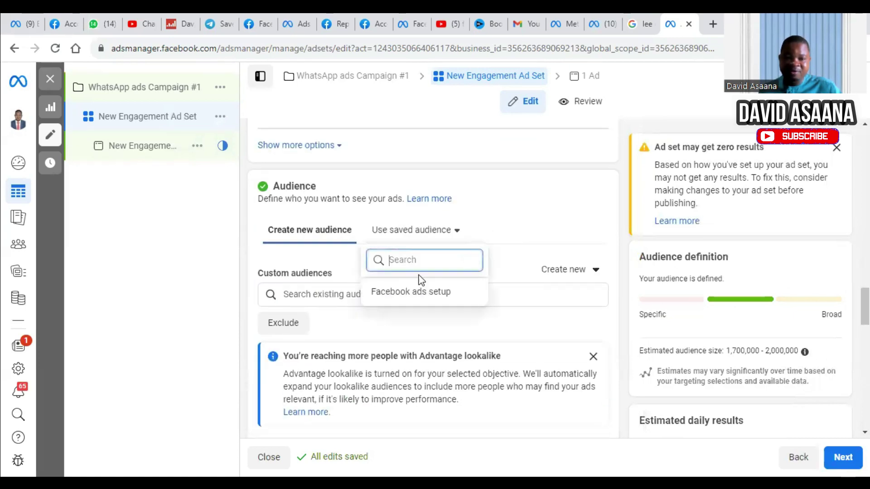
{"action": "mouse_move", "coordinate": [425, 291]}
{"action": "left_click_drag", "start_coordinate": [423, 292], "coordinate": [503, 192]}
{"action": "left_click", "coordinate": [511, 206]}
{"action": "scroll", "coordinate": [417, 257], "scroll_direction": "down", "scroll_amount": 7}
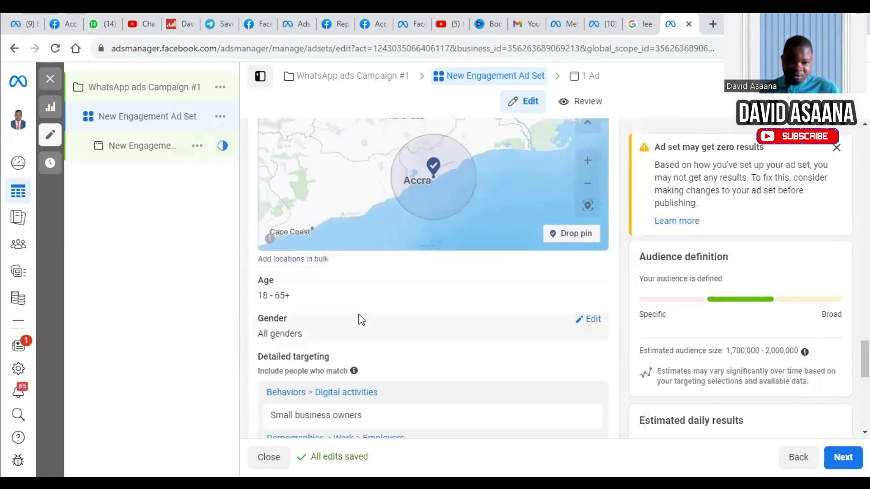
{"action": "scroll", "coordinate": [362, 320], "scroll_direction": "down", "scroll_amount": 3}
{"action": "scroll", "coordinate": [368, 250], "scroll_direction": "up", "scroll_amount": 5}
{"action": "scroll", "coordinate": [383, 380], "scroll_direction": "down", "scroll_amount": 3}
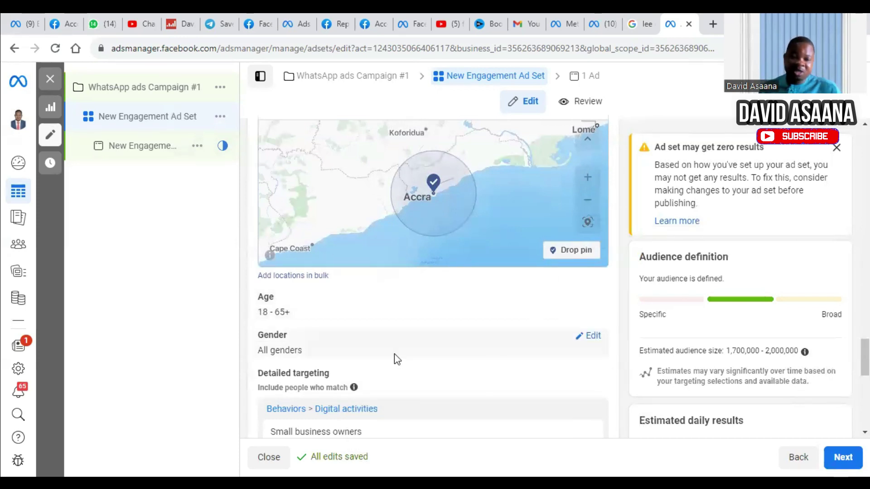
{"action": "scroll", "coordinate": [492, 260], "scroll_direction": "down", "scroll_amount": 2}
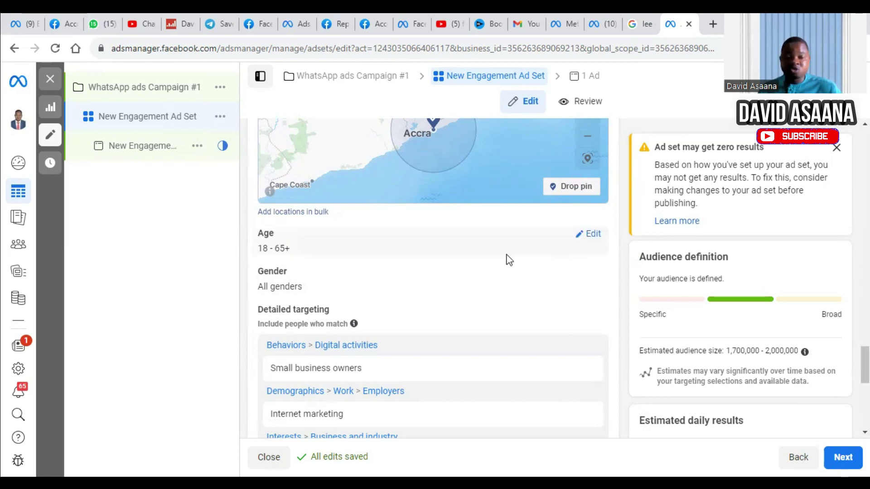
{"action": "scroll", "coordinate": [508, 259], "scroll_direction": "down", "scroll_amount": 8}
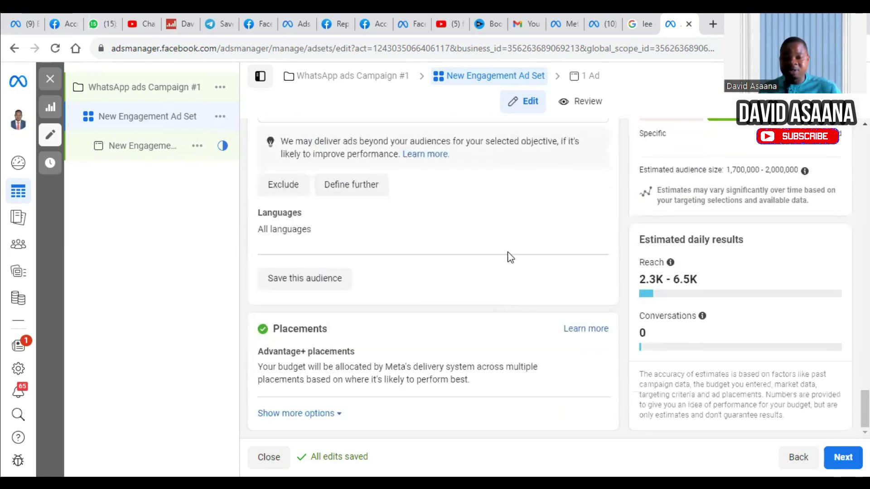
Replace the newly built audience with the saved audience "Facebook ads setup" and proceed to the ad-level settings
{"action": "scroll", "coordinate": [517, 266], "scroll_direction": "up", "scroll_amount": 10}
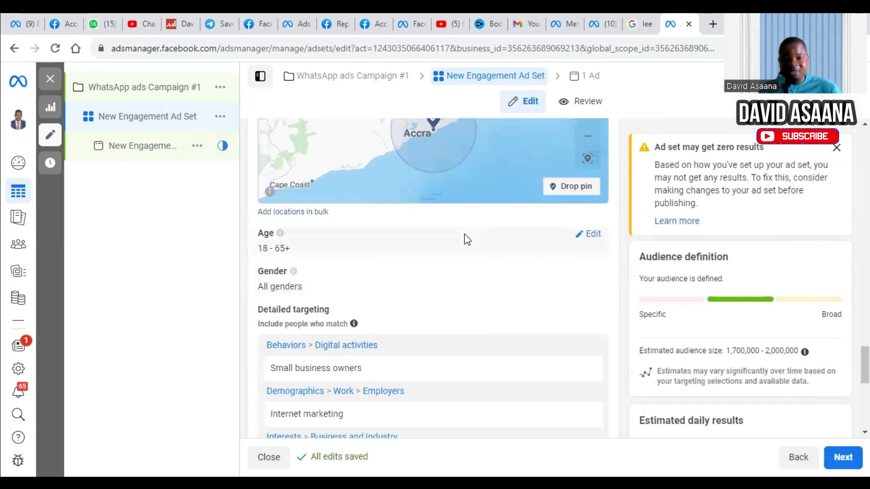
{"action": "scroll", "coordinate": [509, 235], "scroll_direction": "up", "scroll_amount": 6}
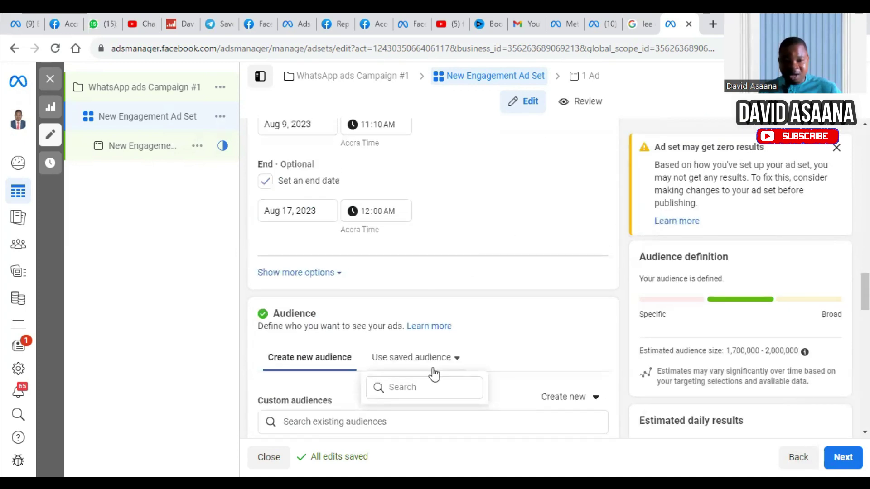
{"action": "left_click", "coordinate": [413, 355]}
{"action": "left_click", "coordinate": [413, 359]}
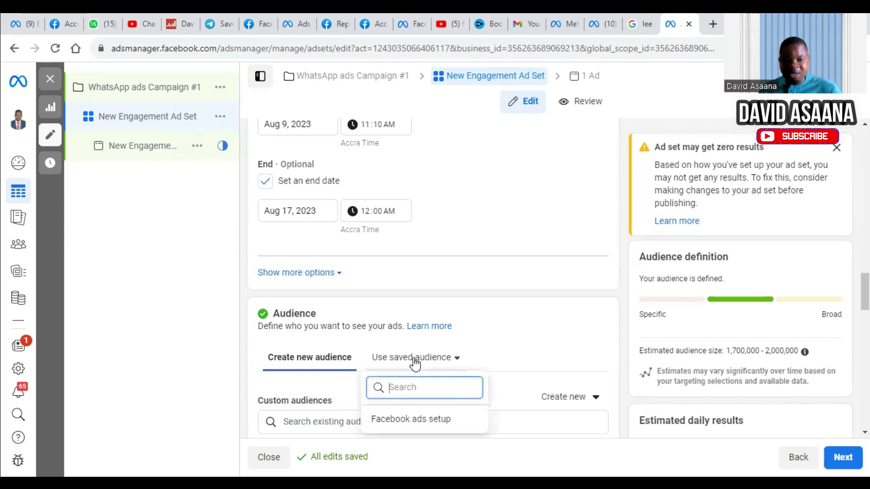
{"action": "left_click", "coordinate": [412, 420]}
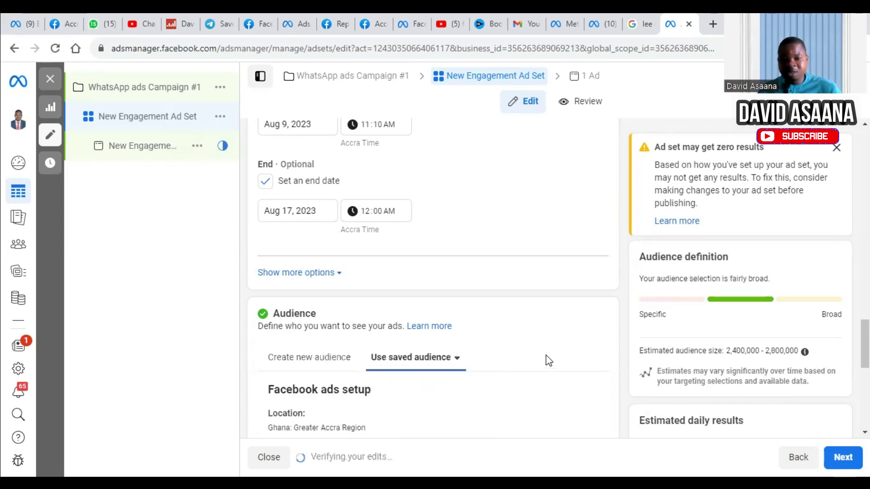
{"action": "scroll", "coordinate": [547, 360], "scroll_direction": "down", "scroll_amount": 9}
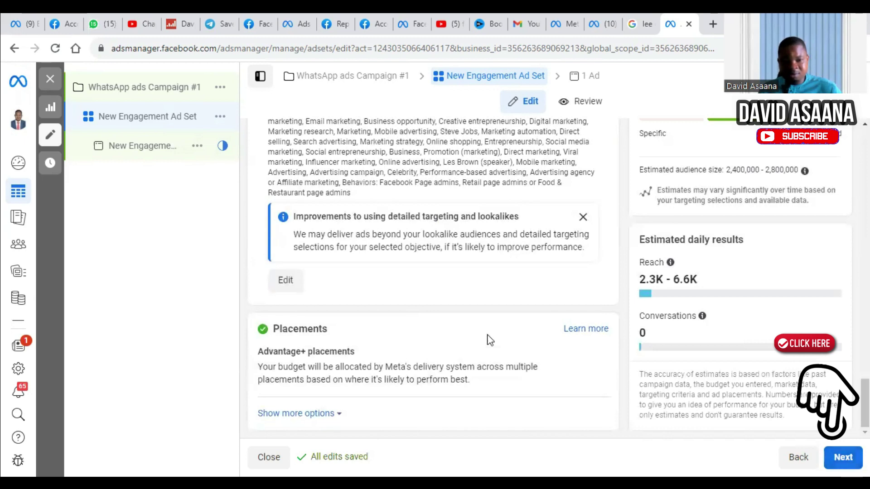
{"action": "left_click", "coordinate": [844, 457]}
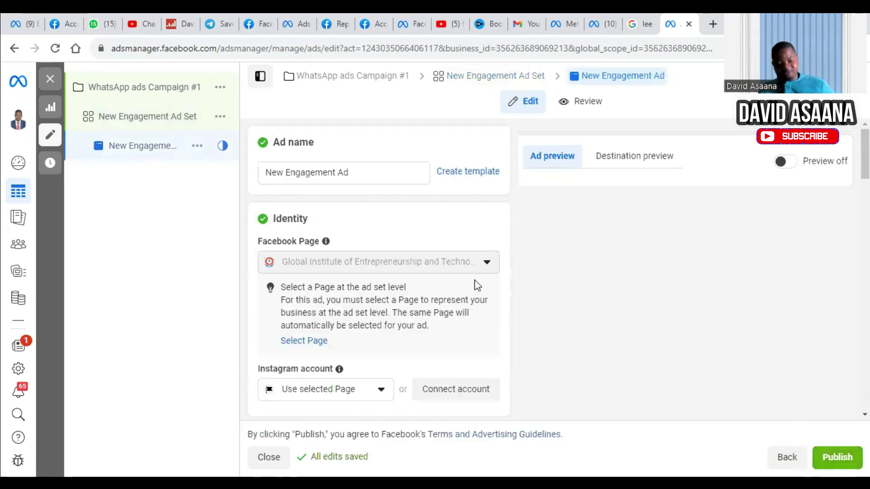
Change the ad setup of New Engagement Ad to use an existing post
{"action": "scroll", "coordinate": [457, 289], "scroll_direction": "down", "scroll_amount": 5}
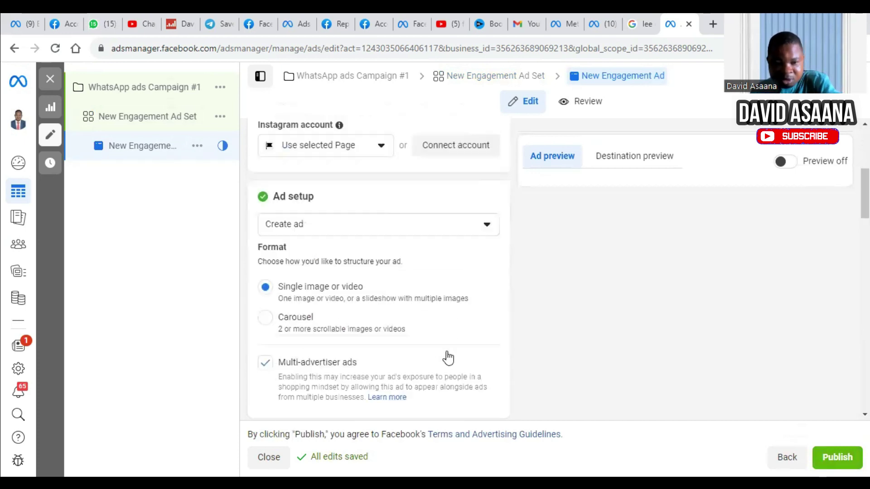
{"action": "scroll", "coordinate": [375, 260], "scroll_direction": "down", "scroll_amount": 3}
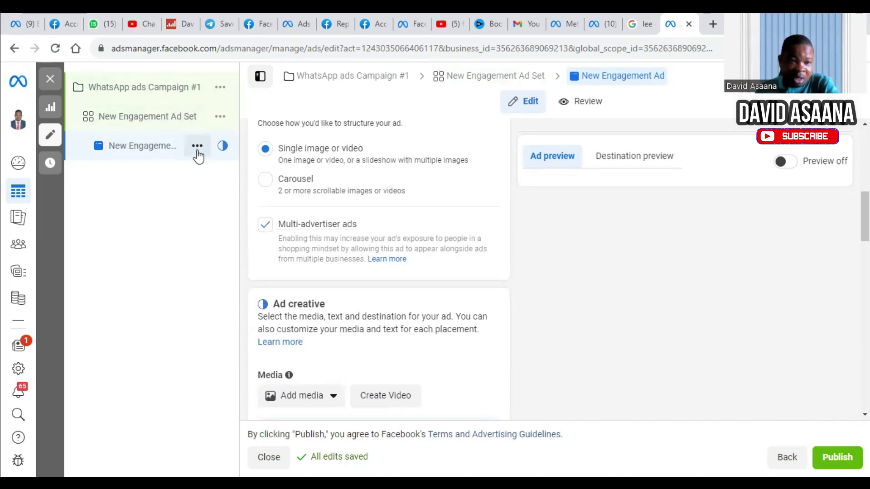
{"action": "scroll", "coordinate": [310, 233], "scroll_direction": "up", "scroll_amount": 4}
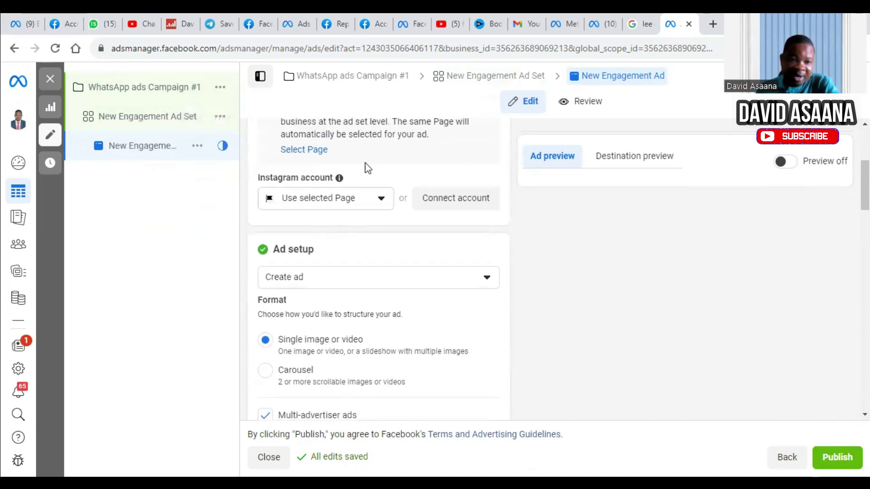
{"action": "scroll", "coordinate": [307, 285], "scroll_direction": "up", "scroll_amount": 1}
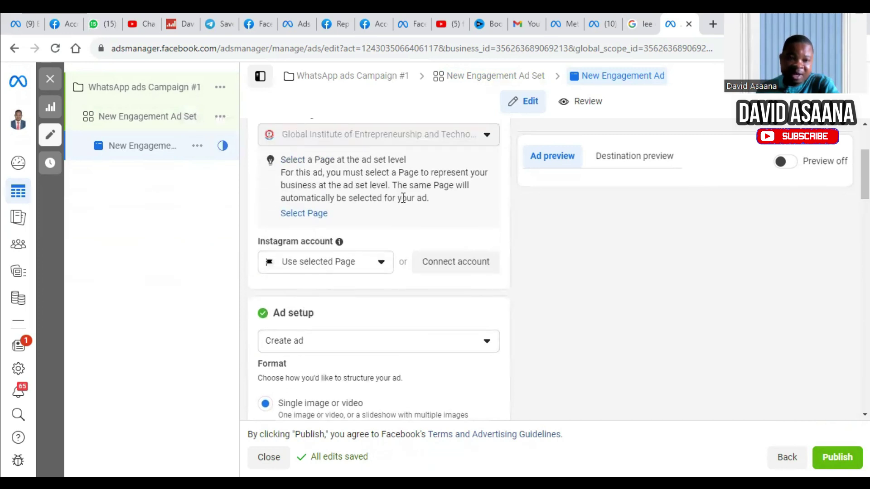
{"action": "scroll", "coordinate": [403, 198], "scroll_direction": "down", "scroll_amount": 3}
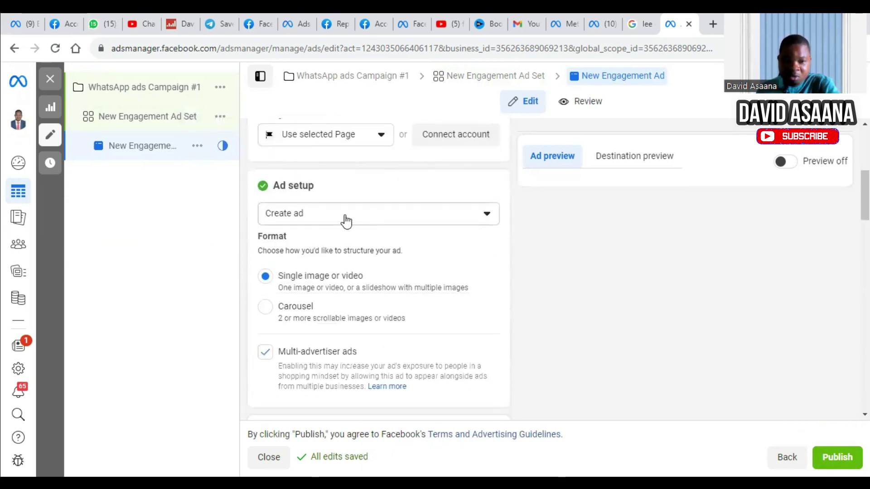
{"action": "left_click", "coordinate": [353, 223]}
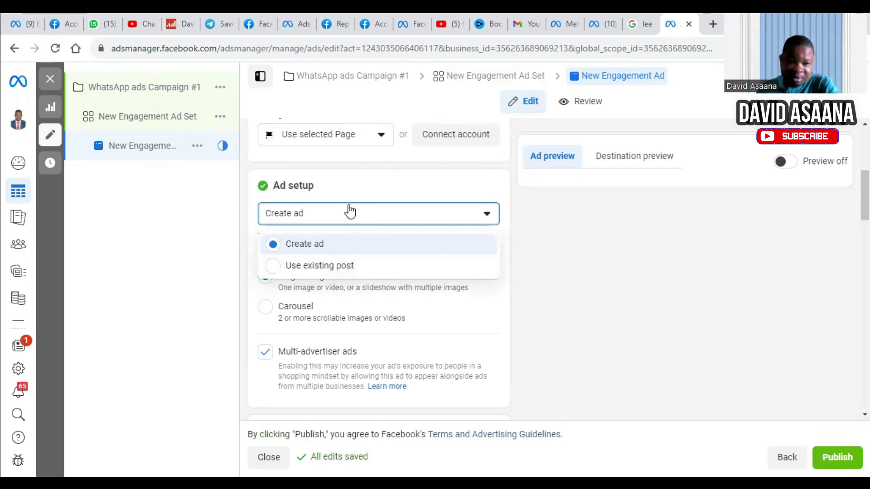
{"action": "left_click", "coordinate": [353, 187]}
{"action": "left_click", "coordinate": [336, 221]}
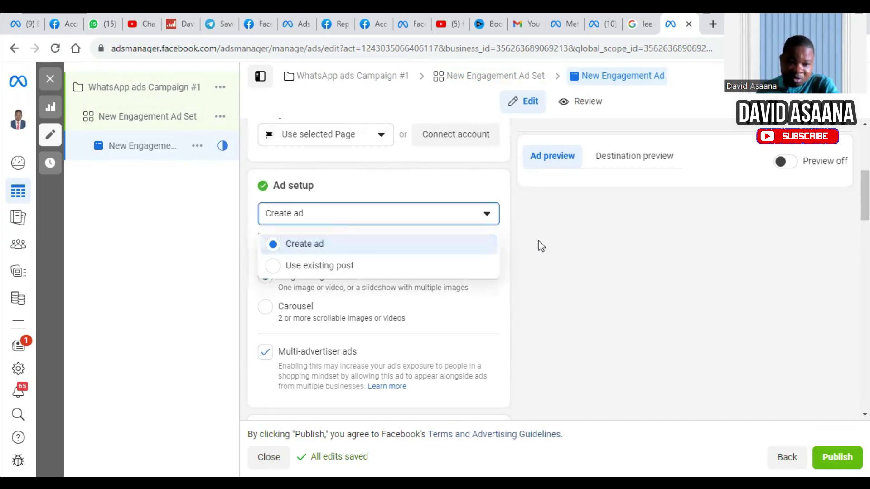
{"action": "left_click", "coordinate": [333, 270]}
Select the first listed Facebook video post, created Aug 8, 2023, as the ad creative
{"action": "scroll", "coordinate": [360, 277], "scroll_direction": "down", "scroll_amount": 4}
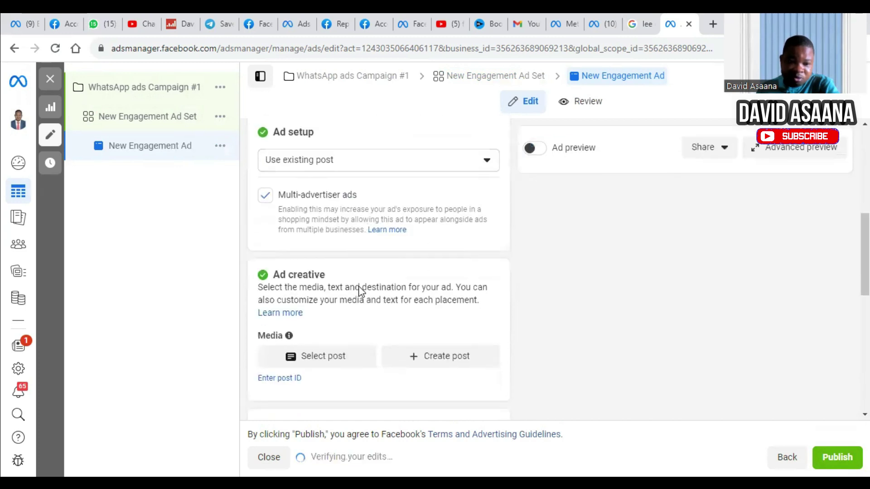
{"action": "left_click", "coordinate": [352, 232]}
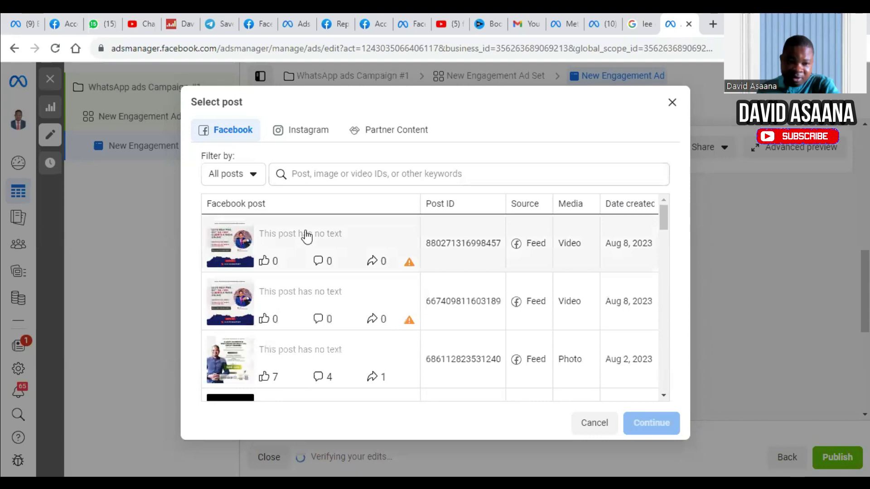
{"action": "left_click", "coordinate": [305, 236]}
{"action": "left_click", "coordinate": [655, 435]}
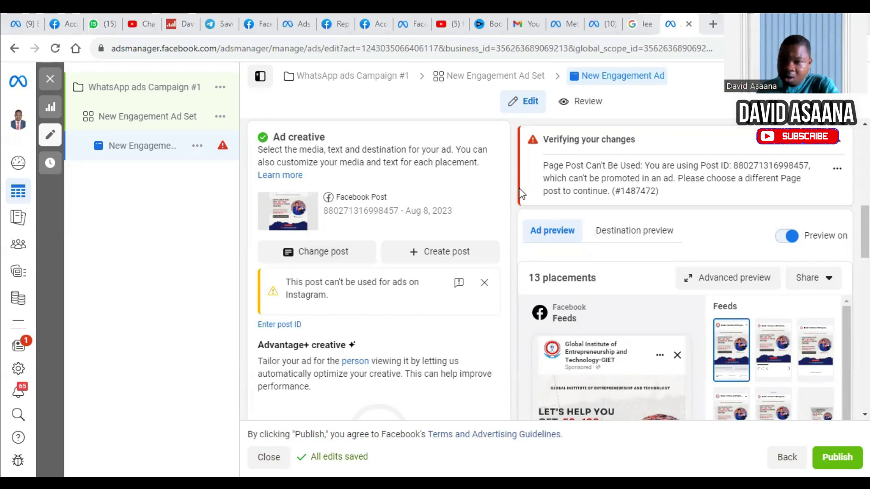
{"action": "left_click", "coordinate": [340, 253]}
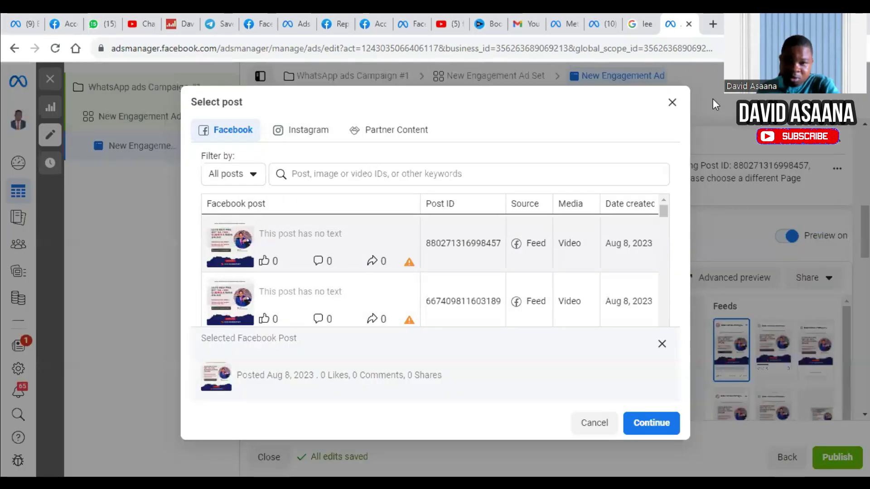
{"action": "left_click", "coordinate": [680, 103]}
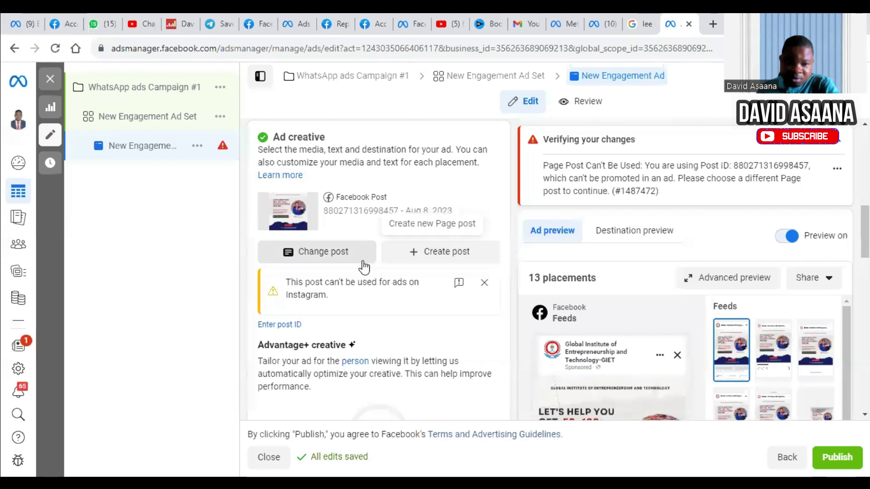
Switch the ad setup to Create ad and choose the Carousel format
{"action": "scroll", "coordinate": [365, 265], "scroll_direction": "up", "scroll_amount": 4}
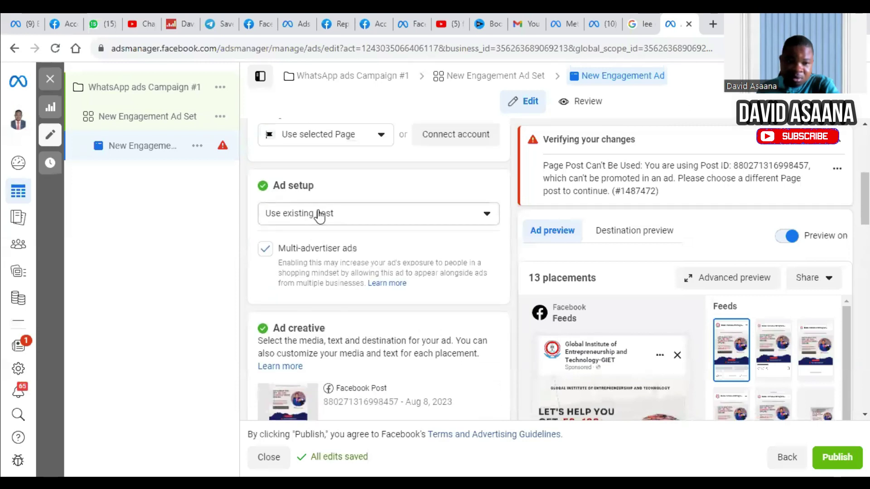
{"action": "left_click", "coordinate": [320, 215]}
{"action": "left_click", "coordinate": [320, 244]}
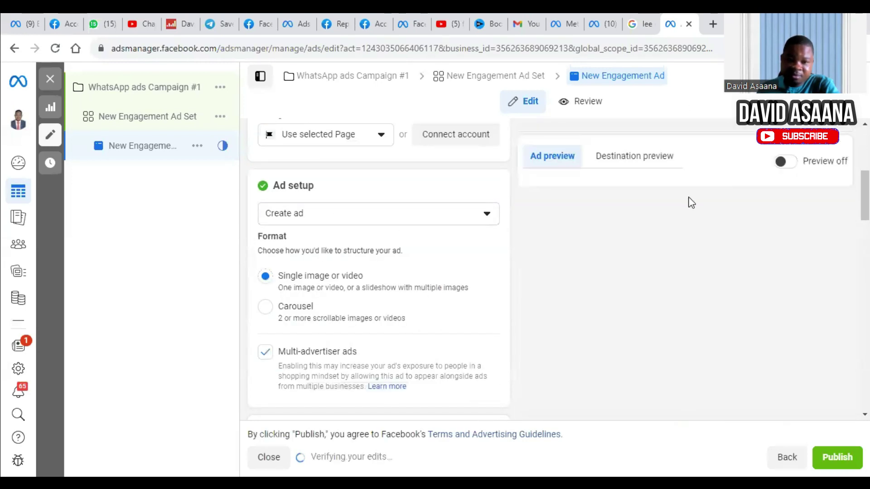
{"action": "scroll", "coordinate": [453, 295], "scroll_direction": "down", "scroll_amount": 5}
{"action": "scroll", "coordinate": [440, 220], "scroll_direction": "up", "scroll_amount": 7}
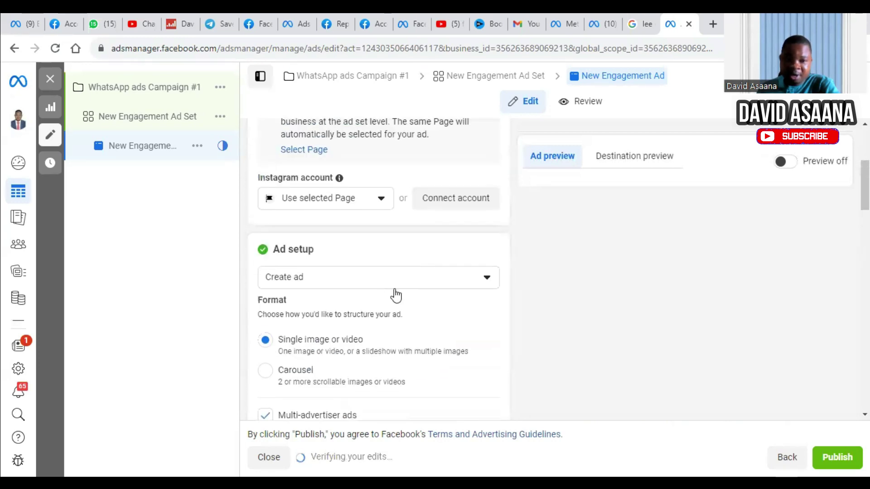
{"action": "scroll", "coordinate": [395, 295], "scroll_direction": "down", "scroll_amount": 4}
{"action": "scroll", "coordinate": [321, 249], "scroll_direction": "up", "scroll_amount": 2}
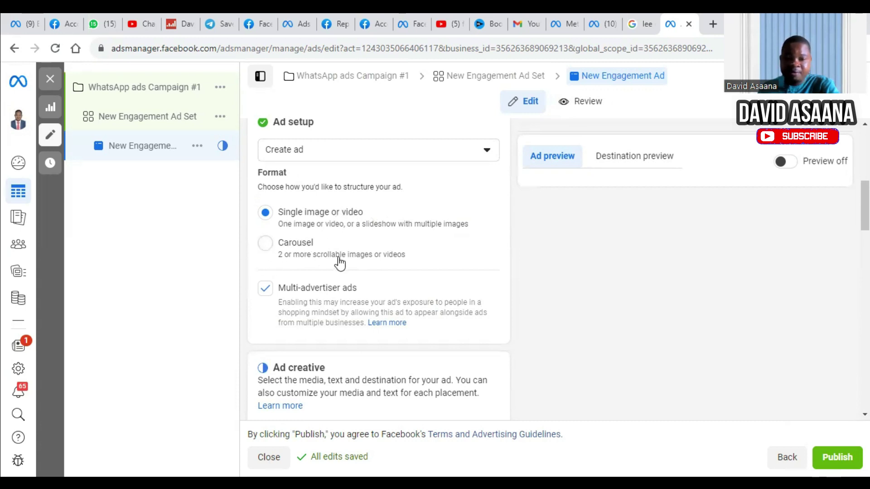
{"action": "left_click", "coordinate": [264, 245]}
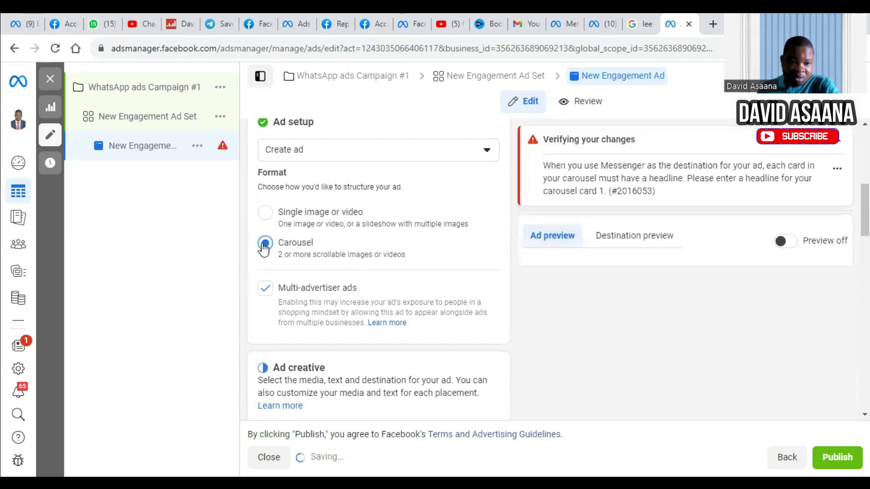
Add a first image card to the carousel using the first image from the Facebook Page's media
{"action": "scroll", "coordinate": [345, 247], "scroll_direction": "down", "scroll_amount": 3}
{"action": "scroll", "coordinate": [329, 353], "scroll_direction": "down", "scroll_amount": 4}
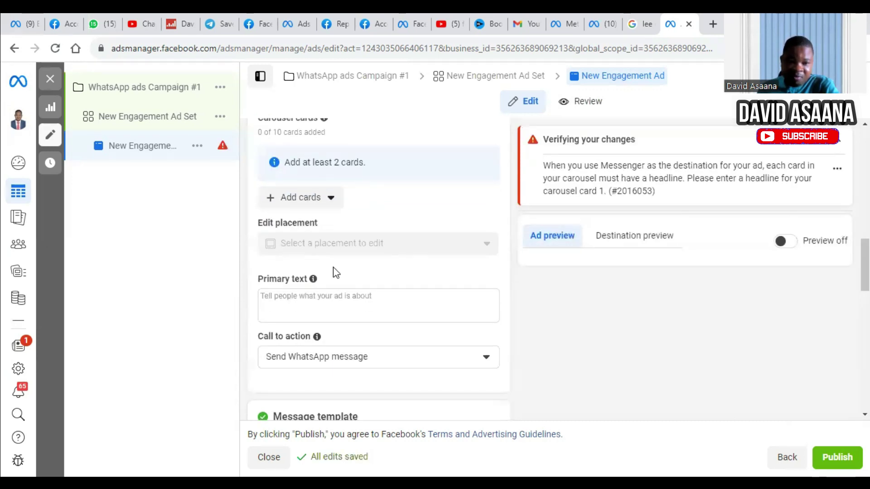
{"action": "left_click", "coordinate": [311, 204]}
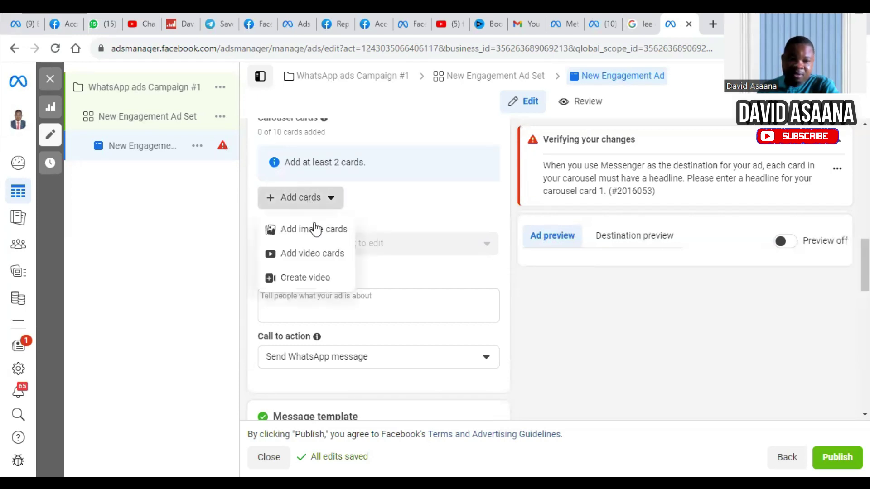
{"action": "left_click", "coordinate": [312, 228]}
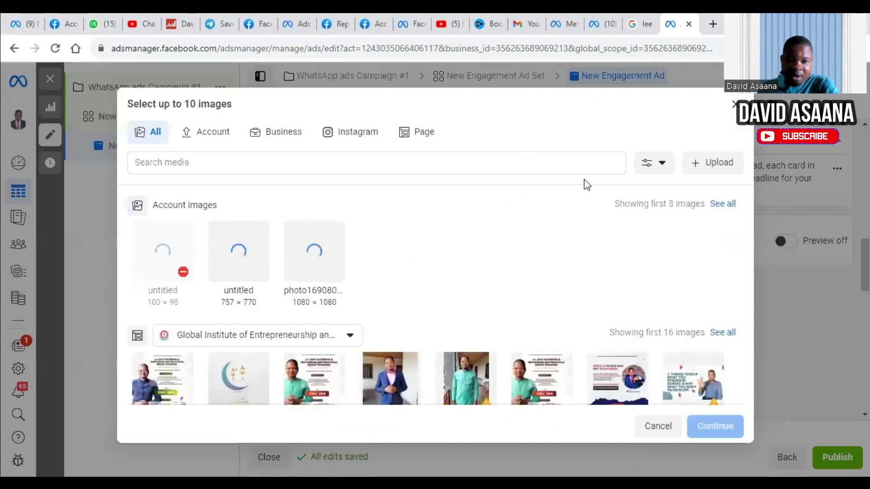
{"action": "left_click", "coordinate": [157, 385]}
{"action": "left_click", "coordinate": [707, 428]}
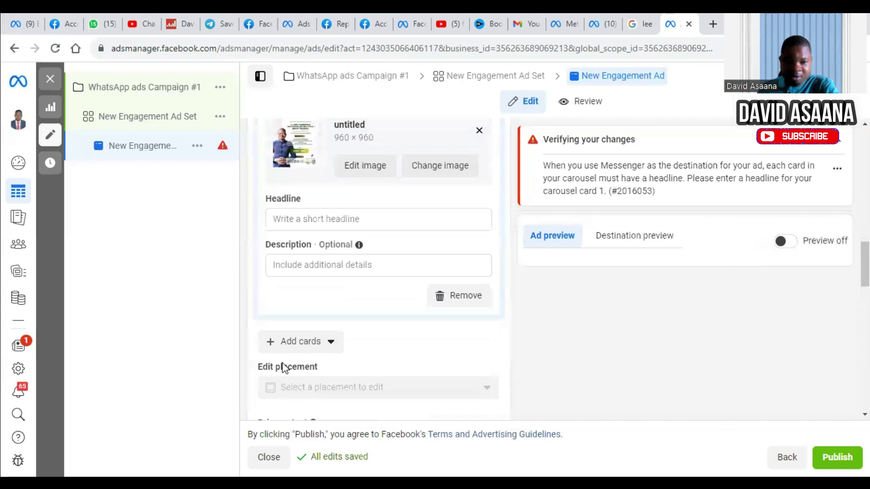
Add a second image card to the carousel using the training flyer with the man in the green shirt
{"action": "left_click", "coordinate": [303, 345]}
{"action": "left_click", "coordinate": [330, 374]}
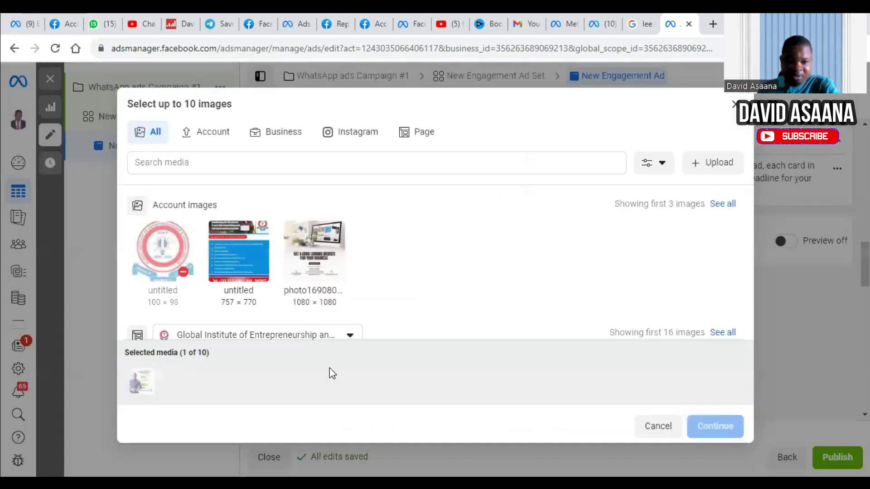
{"action": "left_click", "coordinate": [708, 163]}
{"action": "left_click", "coordinate": [625, 23]}
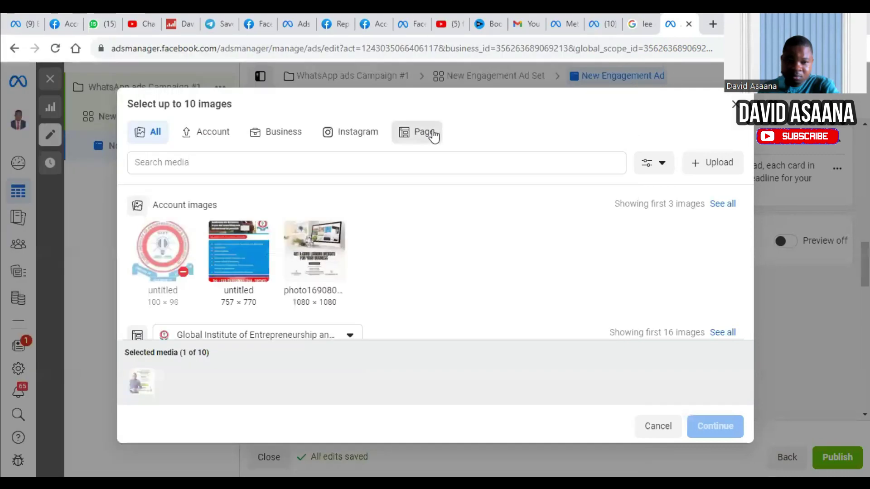
{"action": "key", "text": "Escape"}
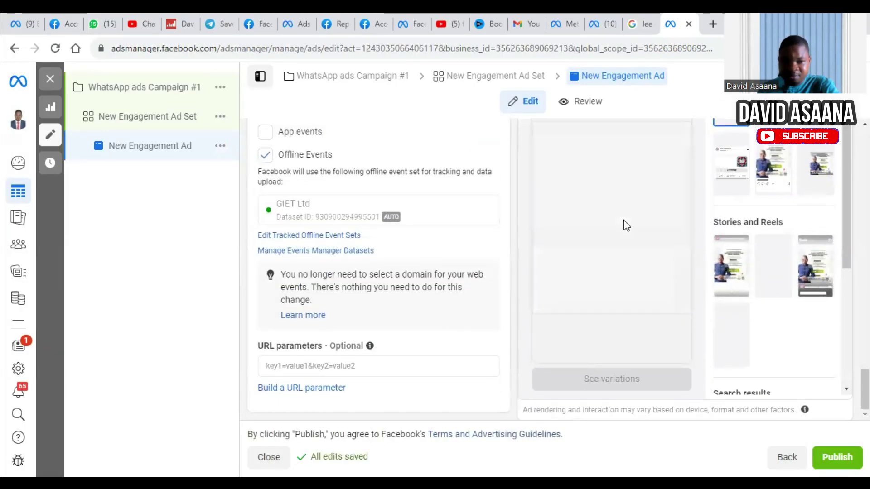
{"action": "left_click", "coordinate": [557, 239]}
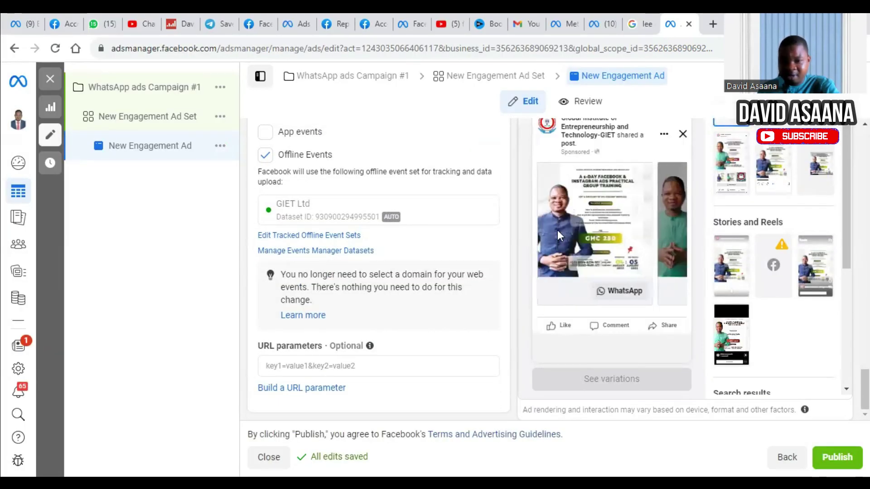
Use the suggested "Unleash Your Business Potential with a Cutting-Edge Website!" text as primary text and check it in the ad preview
{"action": "scroll", "coordinate": [442, 253], "scroll_direction": "up", "scroll_amount": 15}
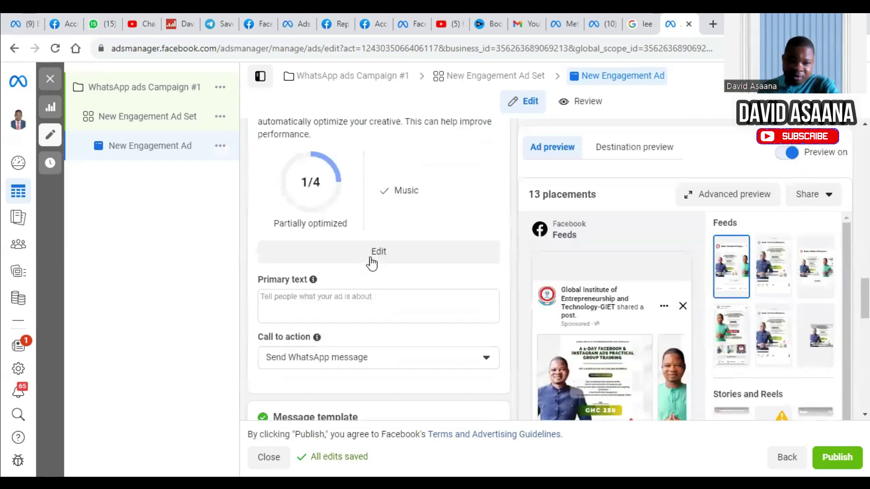
{"action": "left_click", "coordinate": [322, 319]}
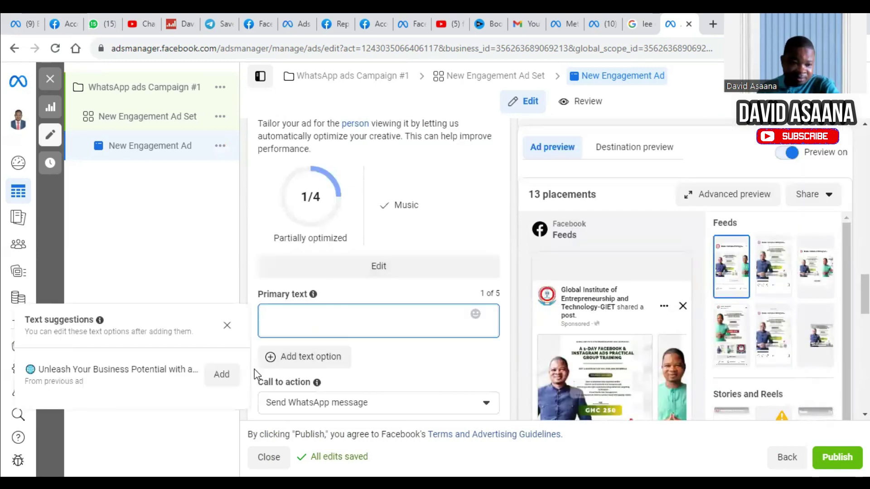
{"action": "left_click", "coordinate": [222, 374]}
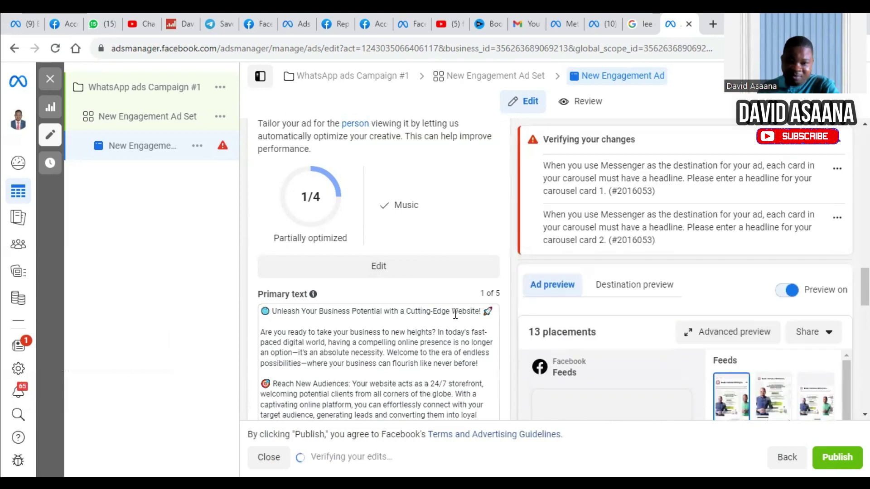
{"action": "scroll", "coordinate": [376, 265], "scroll_direction": "down", "scroll_amount": 4}
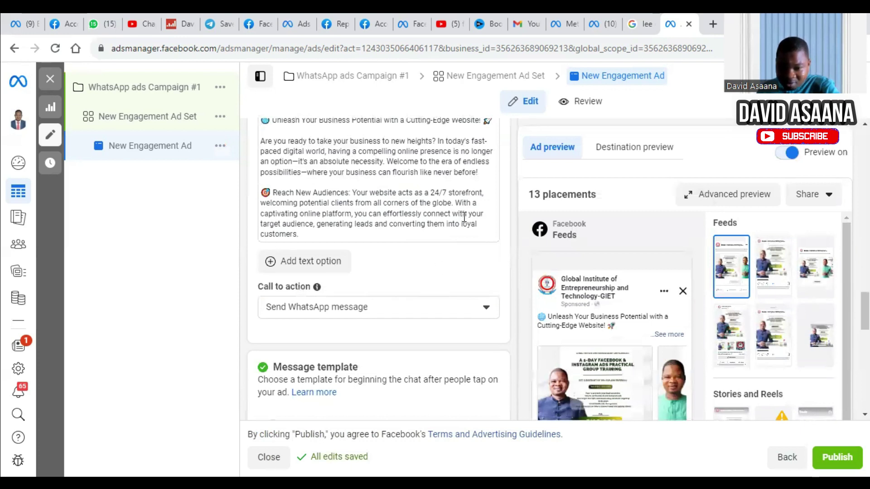
{"action": "scroll", "coordinate": [464, 218], "scroll_direction": "up", "scroll_amount": 4}
{"action": "scroll", "coordinate": [449, 303], "scroll_direction": "down", "scroll_amount": 5}
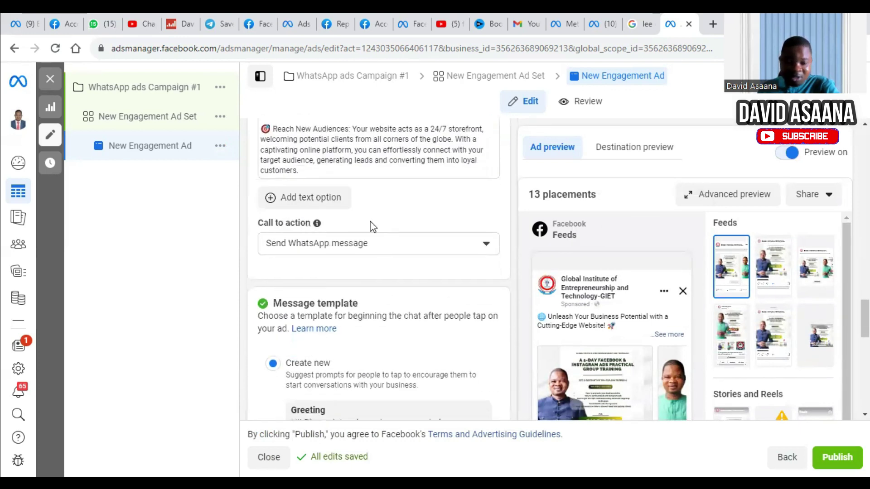
{"action": "scroll", "coordinate": [375, 270], "scroll_direction": "up", "scroll_amount": 4}
{"action": "mouse_move", "coordinate": [624, 340]}
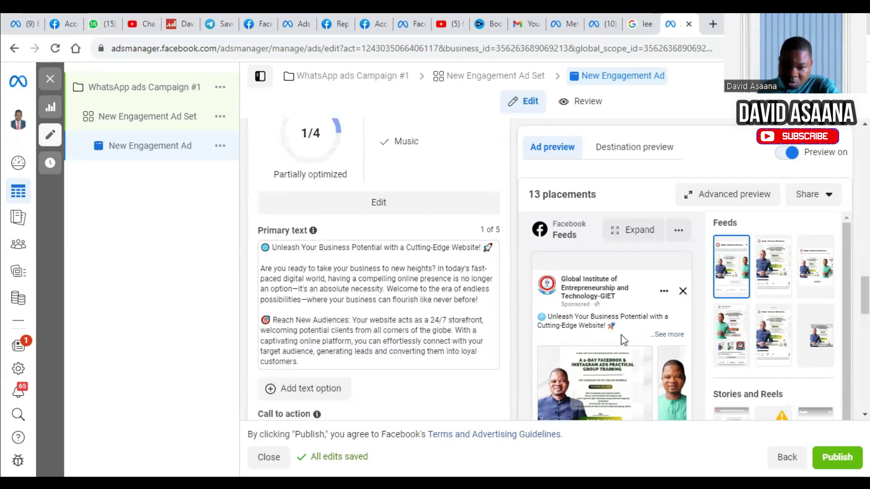
{"action": "scroll", "coordinate": [549, 335], "scroll_direction": "down", "scroll_amount": 10}
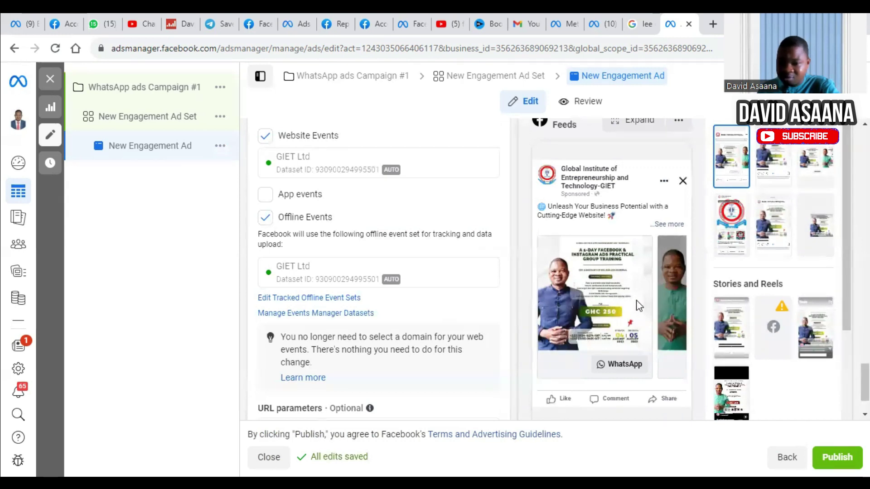
Upload SHORTENED FINAL AD VIDEO from the Desktop folder FB ADS > 2023 APRIL > NEW VIDEO for a carousel video card
{"action": "scroll", "coordinate": [322, 251], "scroll_direction": "up", "scroll_amount": 10}
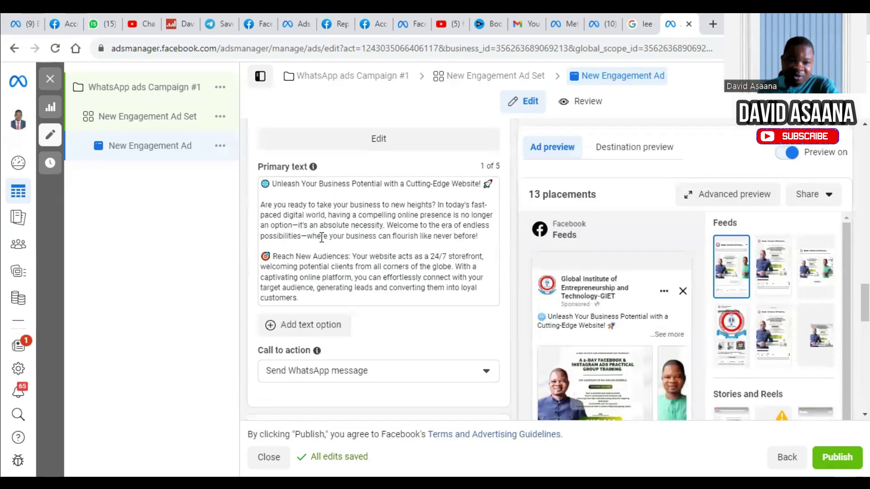
{"action": "left_click", "coordinate": [303, 163]}
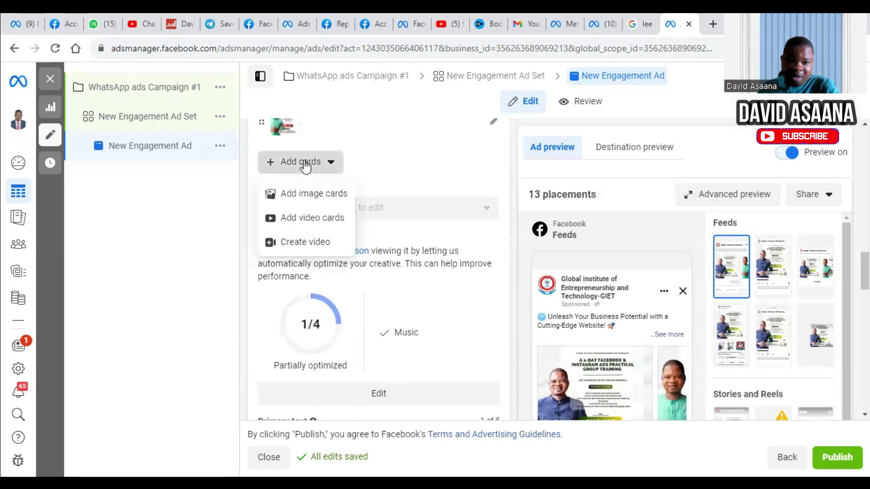
{"action": "left_click", "coordinate": [305, 220]}
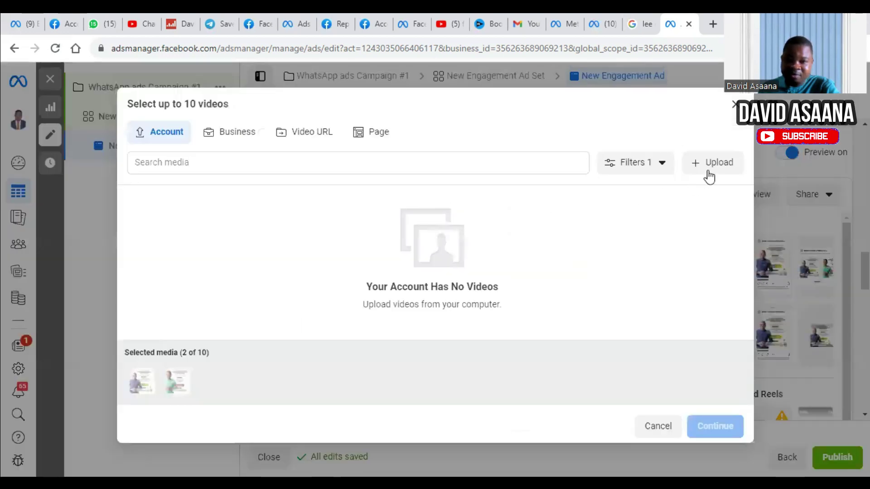
{"action": "left_click", "coordinate": [732, 161]}
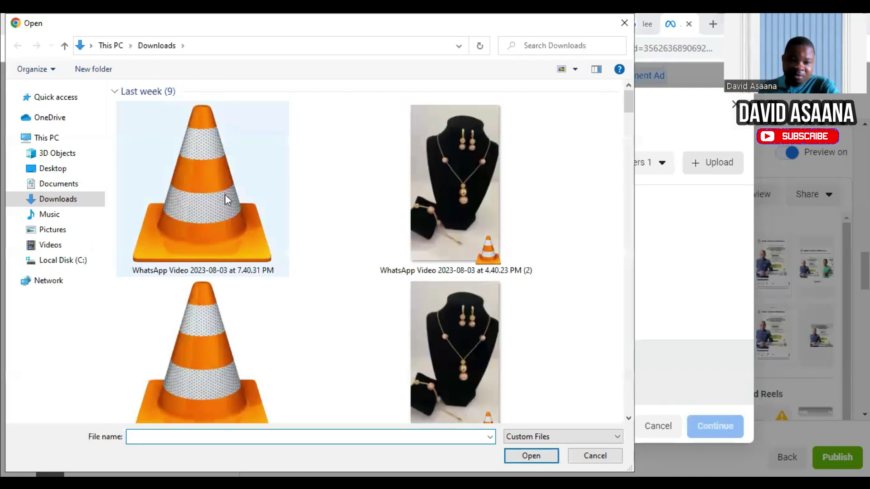
{"action": "left_click", "coordinate": [79, 169]}
{"action": "scroll", "coordinate": [168, 261], "scroll_direction": "down", "scroll_amount": 7}
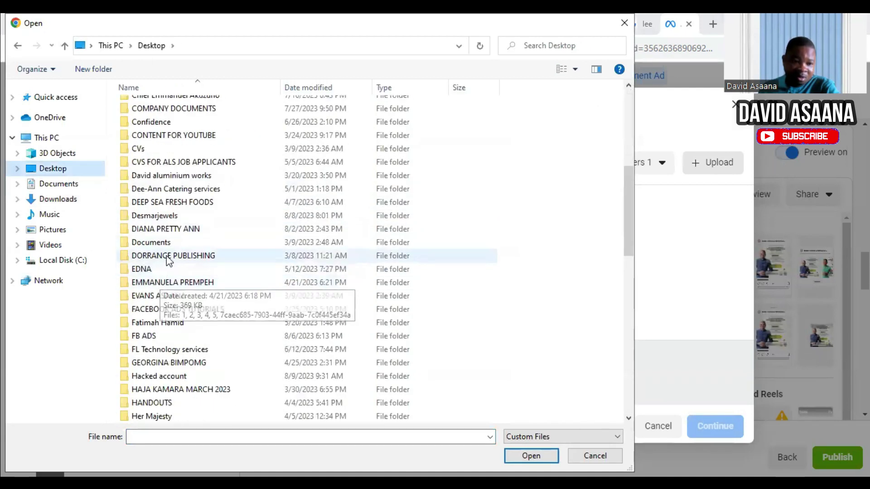
{"action": "double_click", "coordinate": [168, 336]}
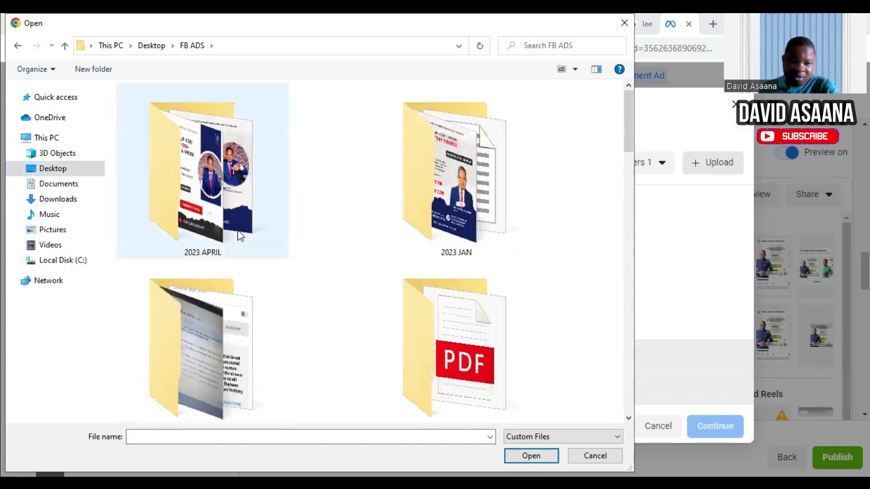
{"action": "double_click", "coordinate": [244, 232]}
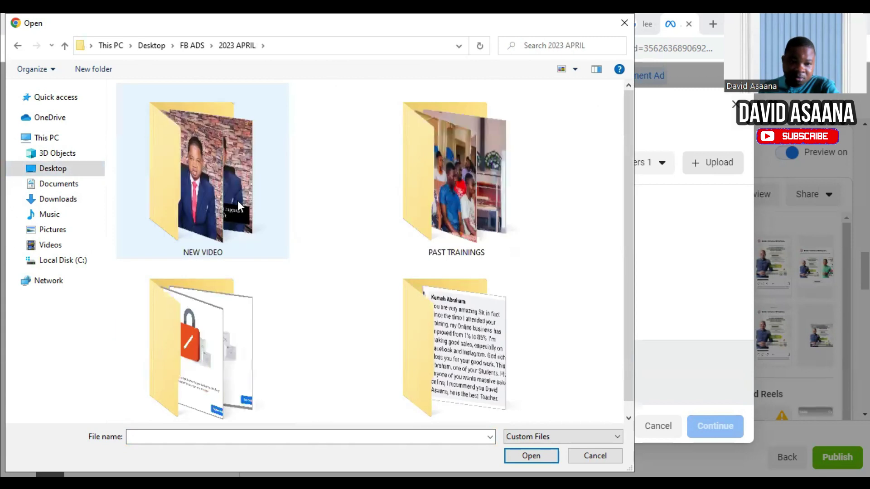
{"action": "double_click", "coordinate": [237, 202]}
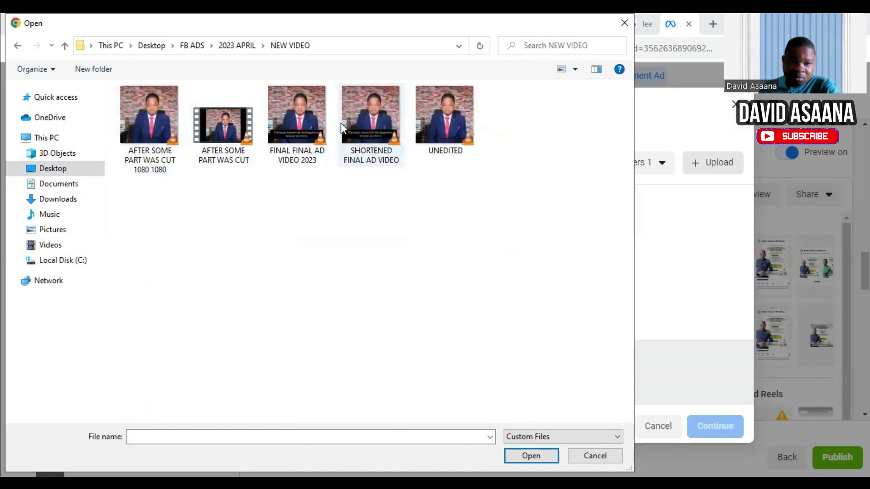
{"action": "left_click", "coordinate": [376, 131]}
{"action": "double_click", "coordinate": [376, 132]}
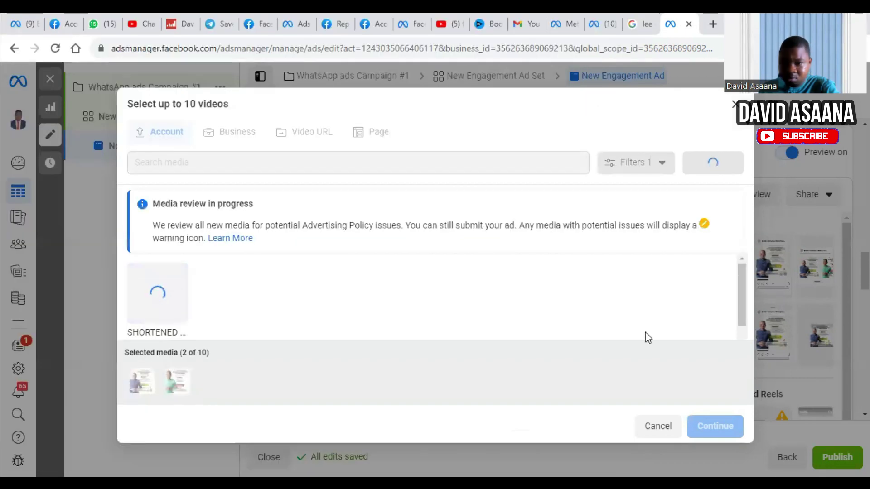
Add the Facebook Page videos "A THOUGHT-PROVOKING MESSAGE ON OUR EDUCATIONAL SYSTEM" and "Masterclass Training on Facebook and Instagram Advertising" as carousel cards
{"action": "left_click", "coordinate": [385, 132]}
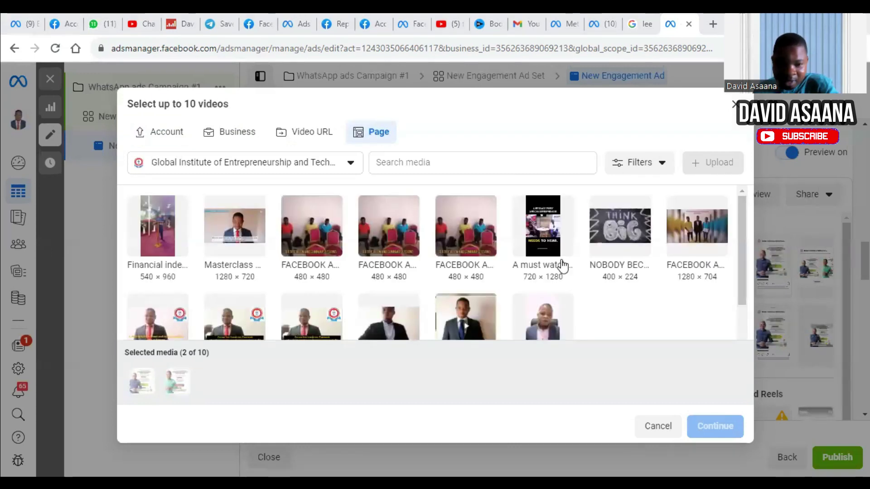
{"action": "scroll", "coordinate": [559, 266], "scroll_direction": "down", "scroll_amount": 1}
{"action": "scroll", "coordinate": [222, 256], "scroll_direction": "up", "scroll_amount": 1}
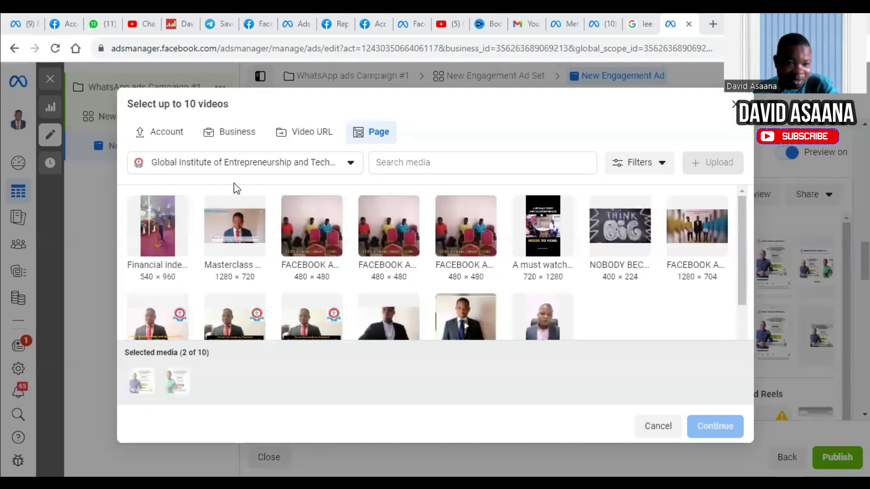
{"action": "scroll", "coordinate": [540, 237], "scroll_direction": "down", "scroll_amount": 1}
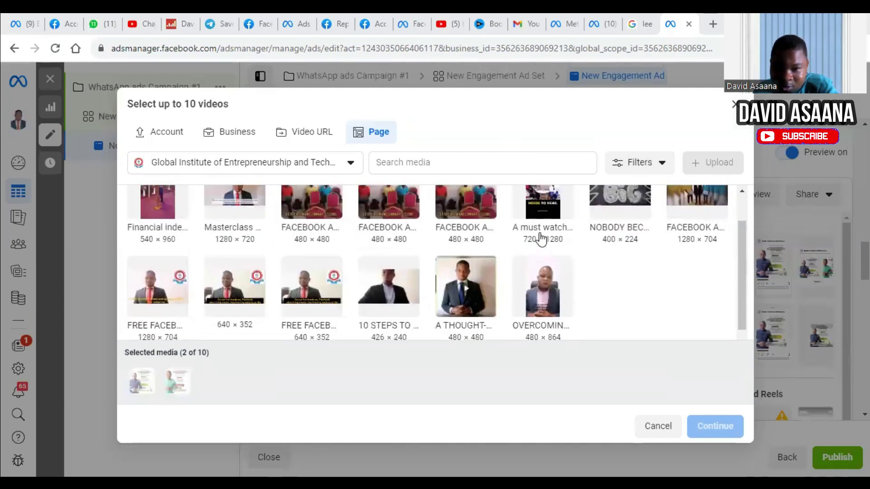
{"action": "scroll", "coordinate": [567, 238], "scroll_direction": "up", "scroll_amount": 1}
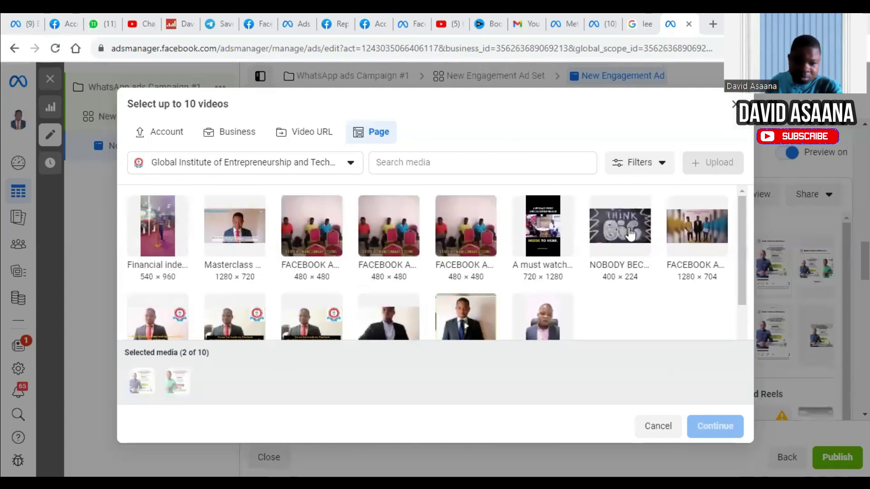
{"action": "scroll", "coordinate": [430, 328], "scroll_direction": "down", "scroll_amount": 2}
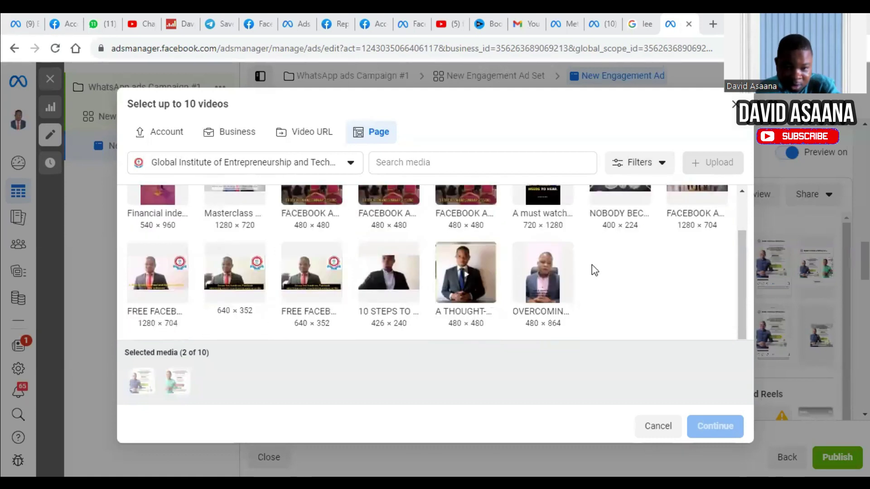
{"action": "left_click", "coordinate": [468, 287]}
{"action": "scroll", "coordinate": [377, 290], "scroll_direction": "up", "scroll_amount": 2}
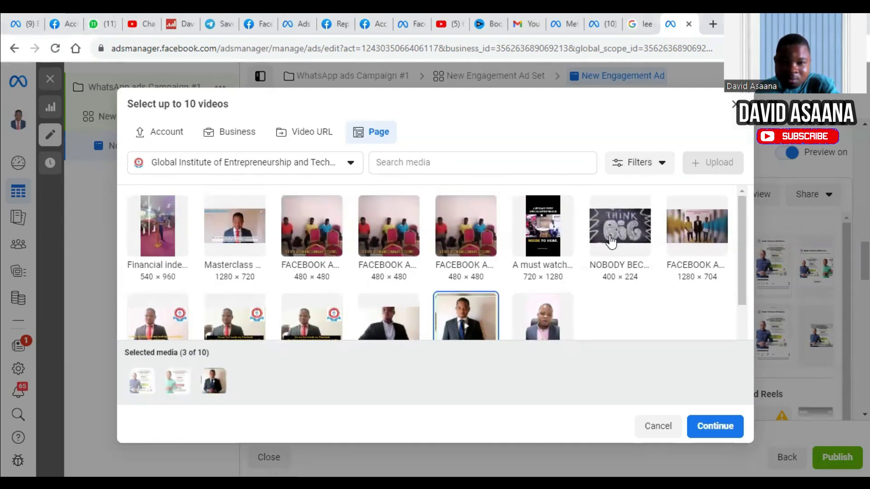
{"action": "left_click", "coordinate": [217, 230]}
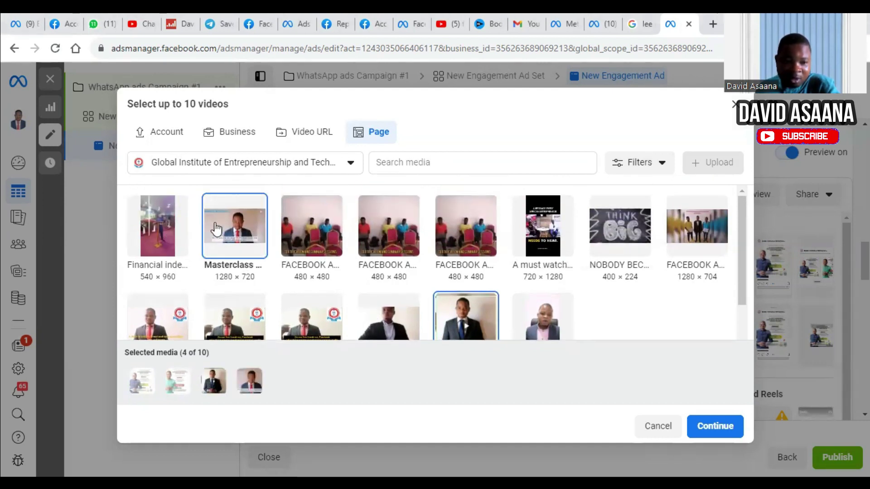
{"action": "left_click", "coordinate": [700, 428]}
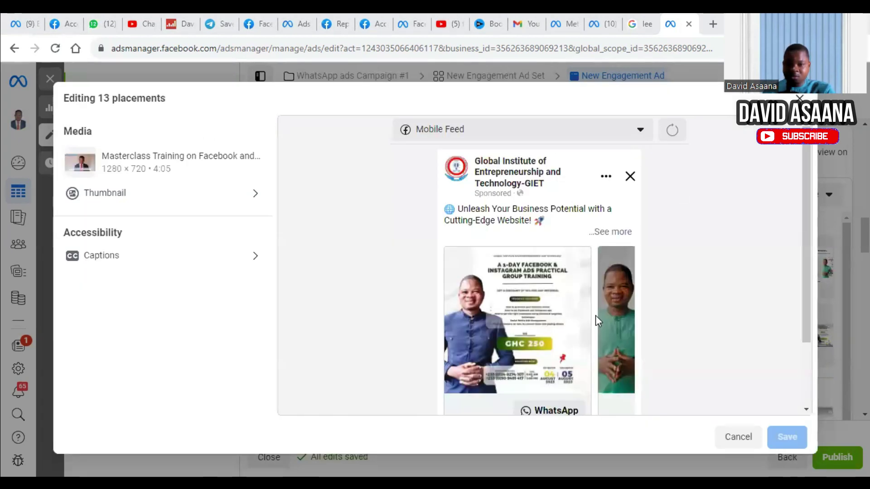
Browse the carousel cards in the Mobile Feed preview and close the placement editor
{"action": "left_click", "coordinate": [635, 311]}
{"action": "left_click", "coordinate": [634, 311]}
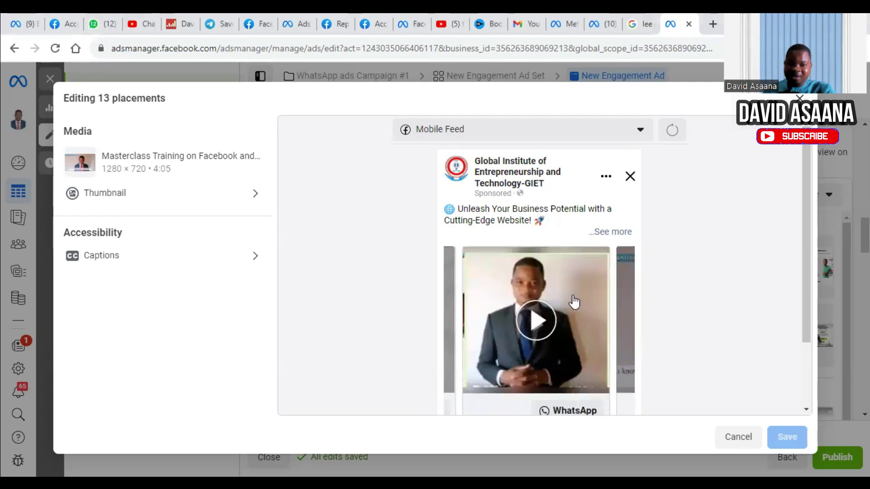
{"action": "left_click", "coordinate": [461, 308]}
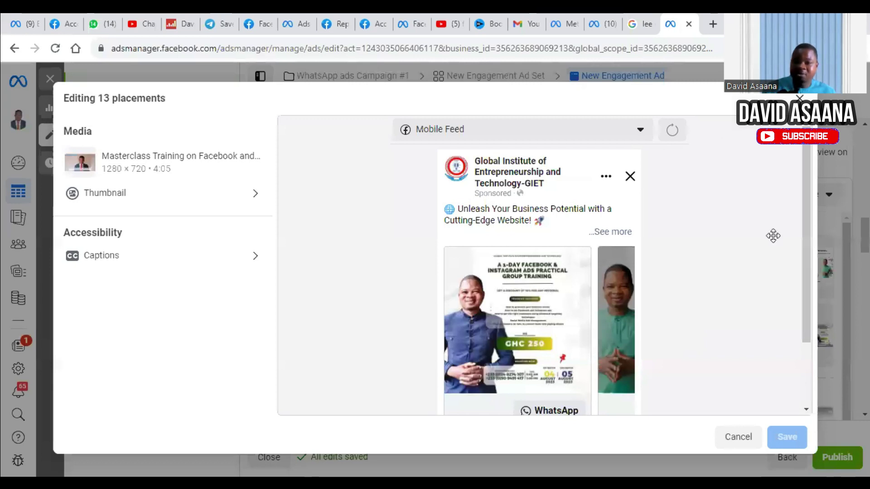
{"action": "key", "text": "Escape"}
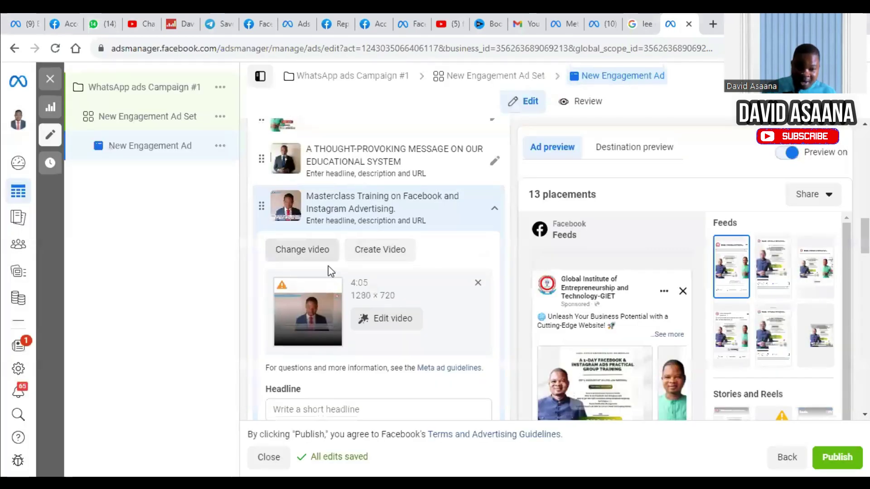
Examine the Masterclass video card's text fields and the remaining ad settings down to tracking and URL parameters
{"action": "scroll", "coordinate": [328, 265], "scroll_direction": "down", "scroll_amount": 3}
{"action": "left_click", "coordinate": [353, 286]}
{"action": "scroll", "coordinate": [358, 263], "scroll_direction": "up", "scroll_amount": 4}
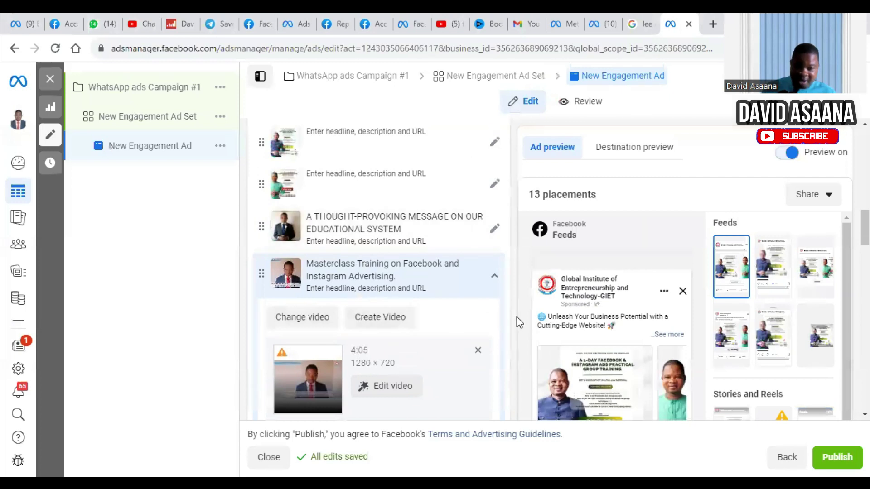
{"action": "scroll", "coordinate": [404, 299], "scroll_direction": "down", "scroll_amount": 6}
{"action": "scroll", "coordinate": [304, 226], "scroll_direction": "down", "scroll_amount": 10}
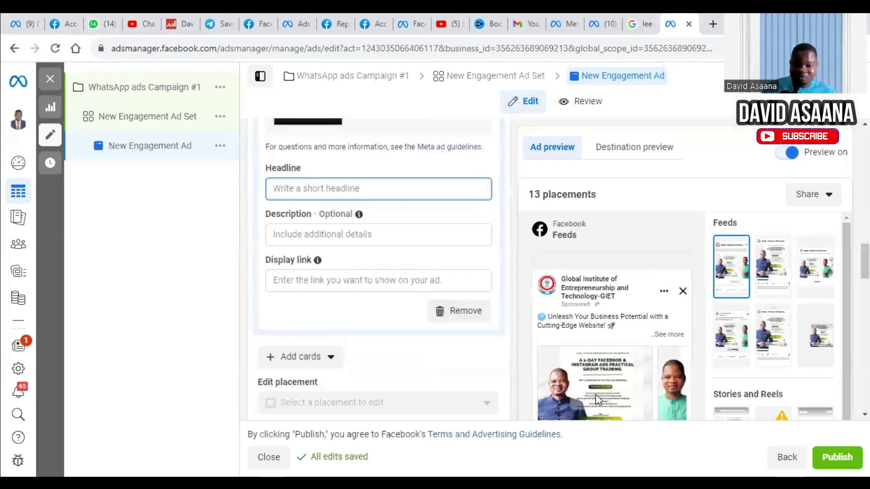
{"action": "scroll", "coordinate": [581, 373], "scroll_direction": "down", "scroll_amount": 1}
{"action": "scroll", "coordinate": [581, 372], "scroll_direction": "down", "scroll_amount": 3}
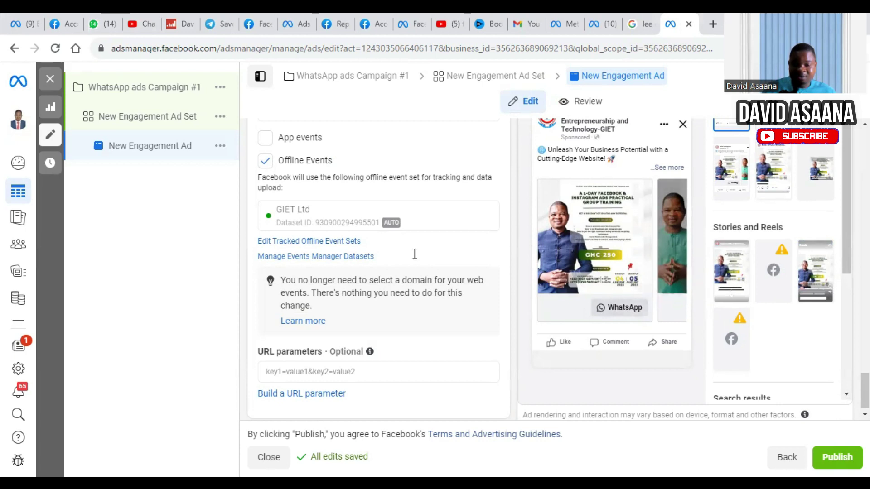
{"action": "scroll", "coordinate": [408, 253], "scroll_direction": "up", "scroll_amount": 12}
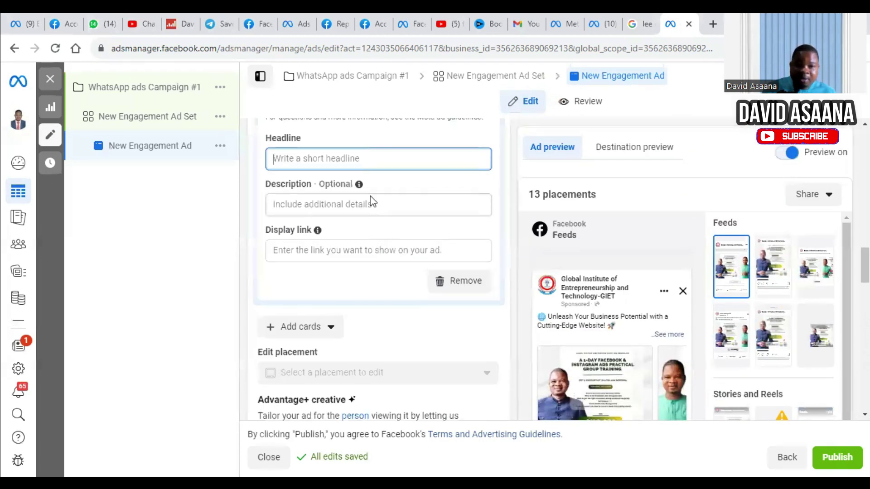
{"action": "scroll", "coordinate": [371, 202], "scroll_direction": "up", "scroll_amount": 10}
{"action": "scroll", "coordinate": [369, 204], "scroll_direction": "down", "scroll_amount": 5}
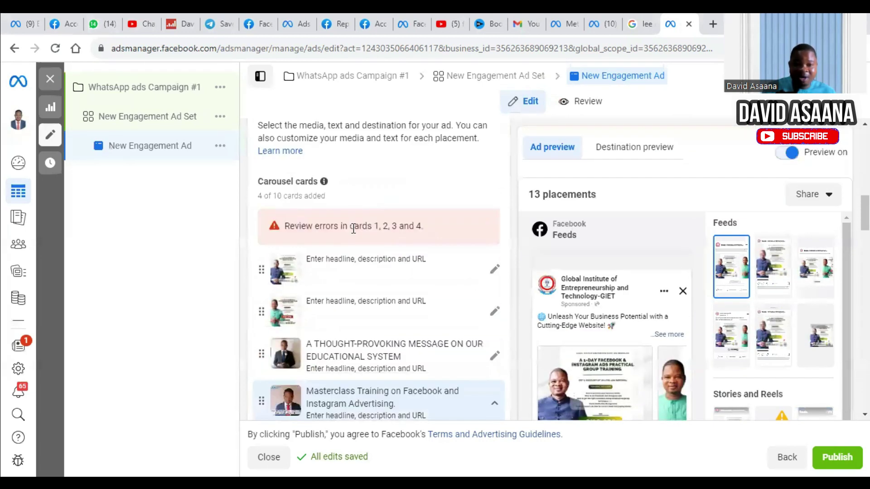
Set the first carousel card's headline to "Call" followed by the contact phone number and apply it to all cards
{"action": "left_click", "coordinate": [354, 257]}
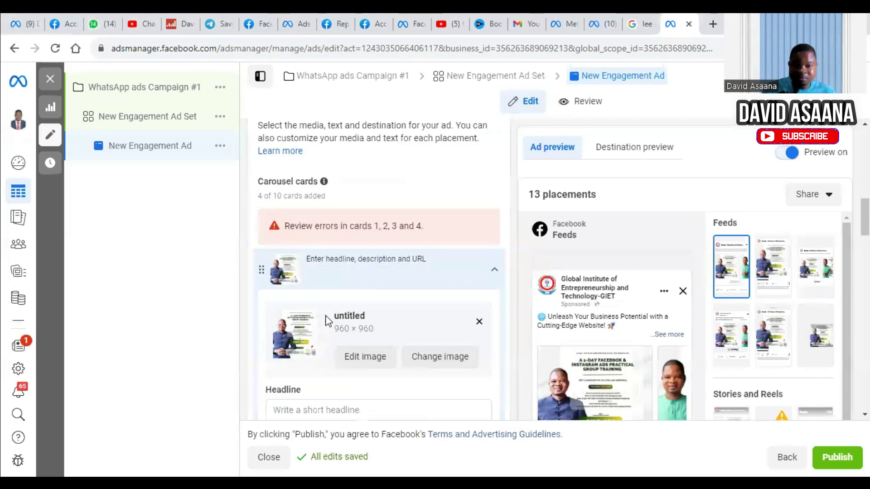
{"action": "scroll", "coordinate": [328, 321], "scroll_direction": "down", "scroll_amount": 3}
{"action": "left_click", "coordinate": [324, 281]}
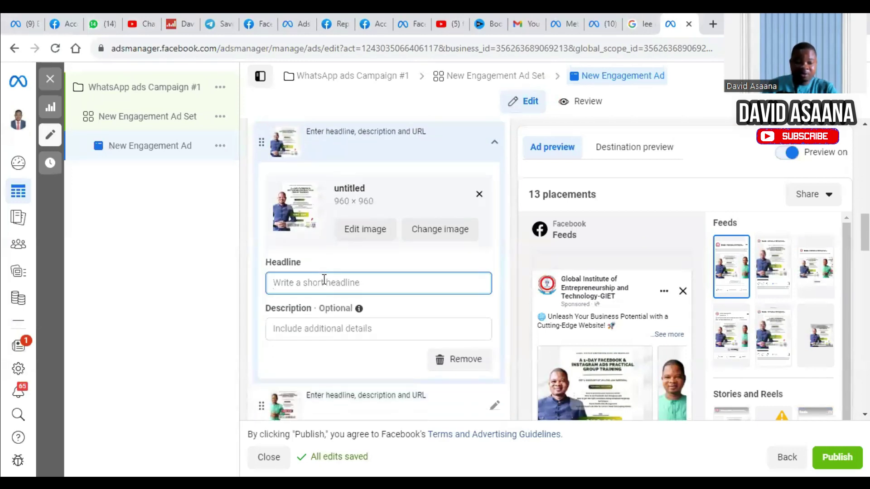
{"action": "type", "text": "Call 024444444"}
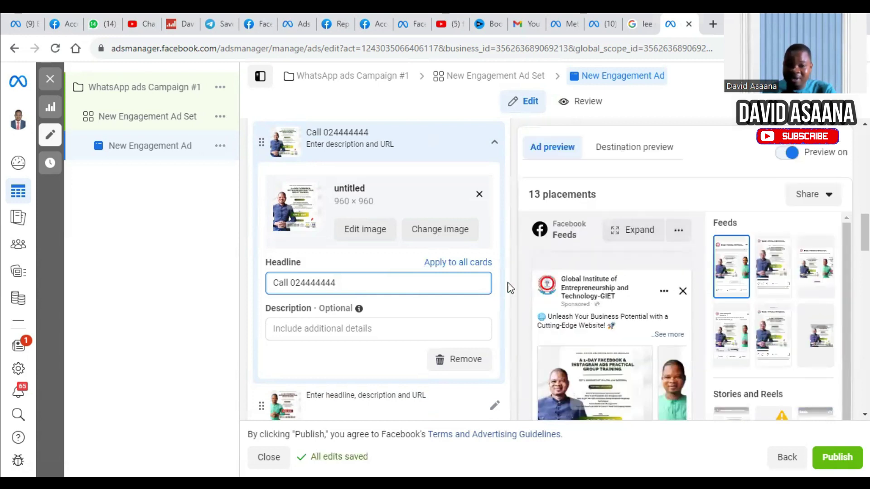
{"action": "left_click", "coordinate": [468, 263]}
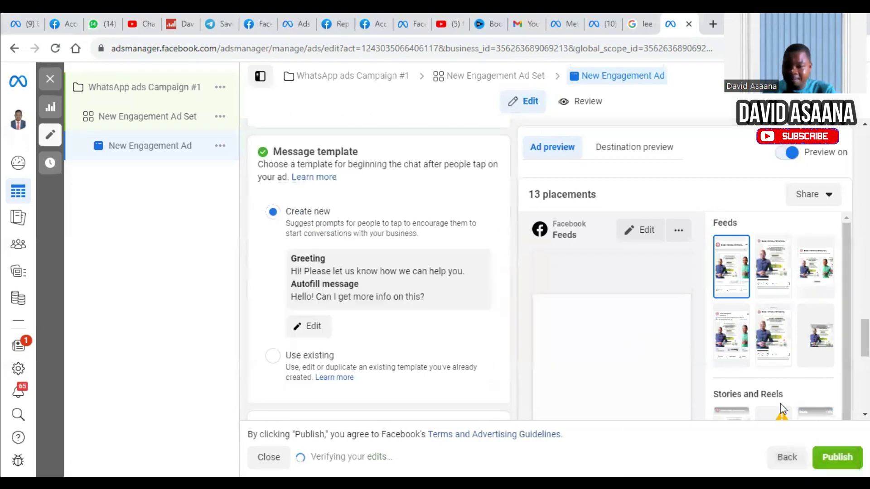
Check the headline on the carousel cards in the Facebook Feeds ad preview
{"action": "scroll", "coordinate": [724, 317], "scroll_direction": "down", "scroll_amount": 5}
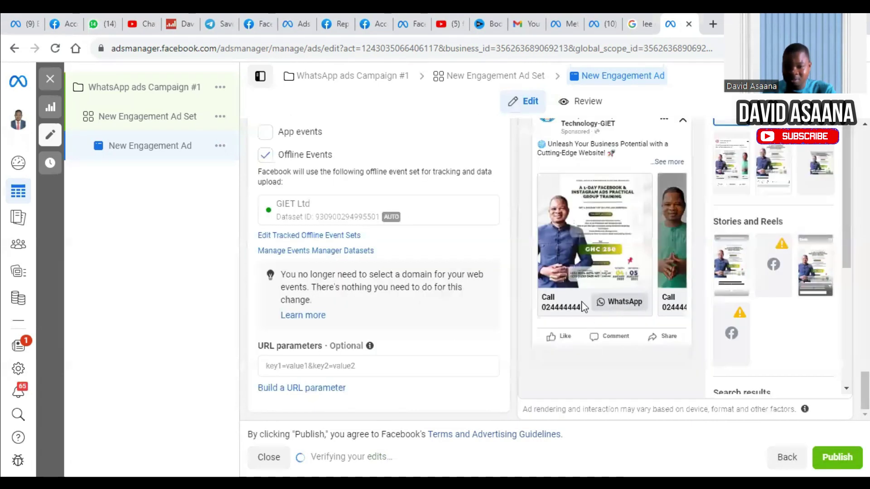
{"action": "left_click", "coordinate": [667, 286]}
{"action": "left_click", "coordinate": [667, 286]}
{"action": "left_click", "coordinate": [666, 286]}
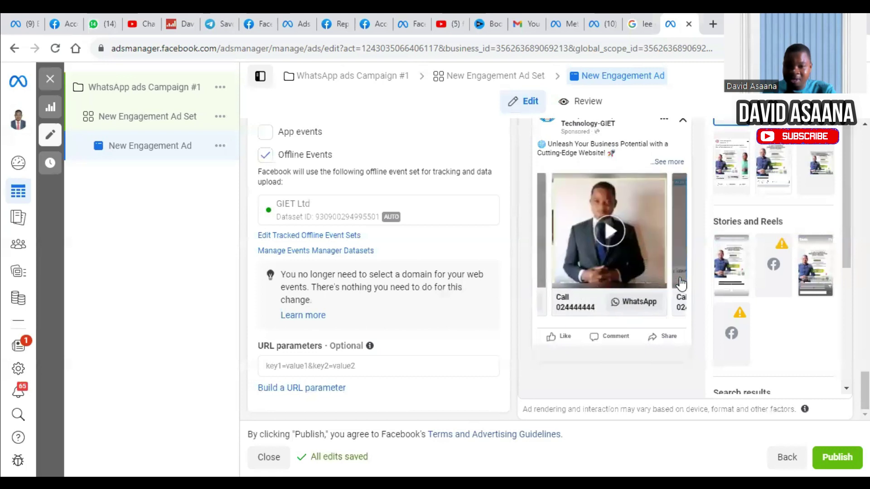
{"action": "left_click", "coordinate": [549, 255]}
{"action": "left_click", "coordinate": [549, 253]}
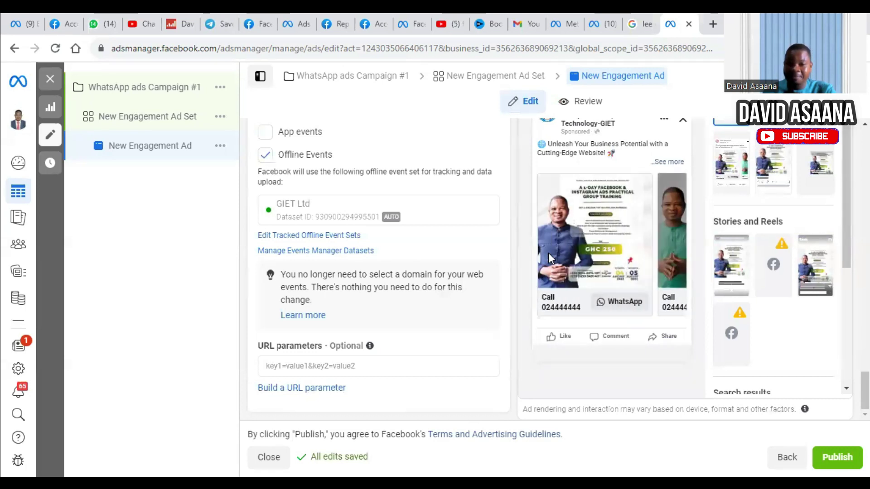
Set the first carousel card's description to GHC500 and apply it to all cards
{"action": "scroll", "coordinate": [394, 217], "scroll_direction": "up", "scroll_amount": 5}
{"action": "scroll", "coordinate": [394, 217], "scroll_direction": "up", "scroll_amount": 5}
{"action": "scroll", "coordinate": [394, 216], "scroll_direction": "down", "scroll_amount": 10}
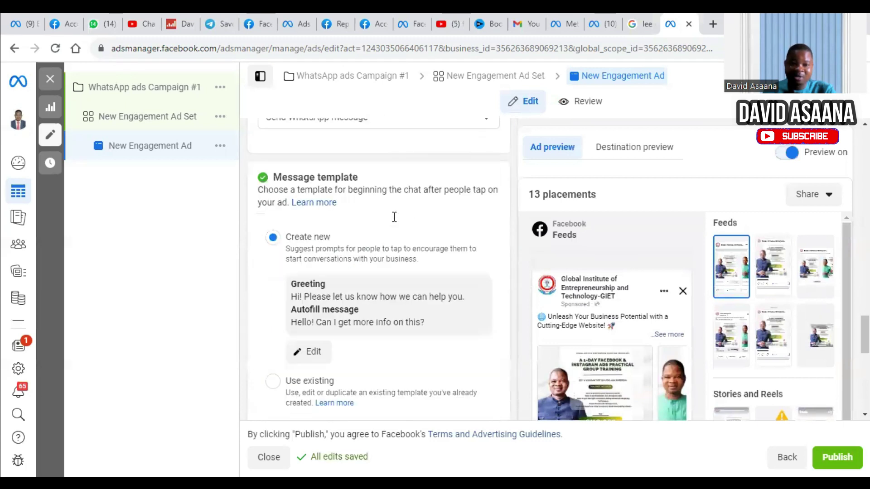
{"action": "scroll", "coordinate": [396, 209], "scroll_direction": "up", "scroll_amount": 15}
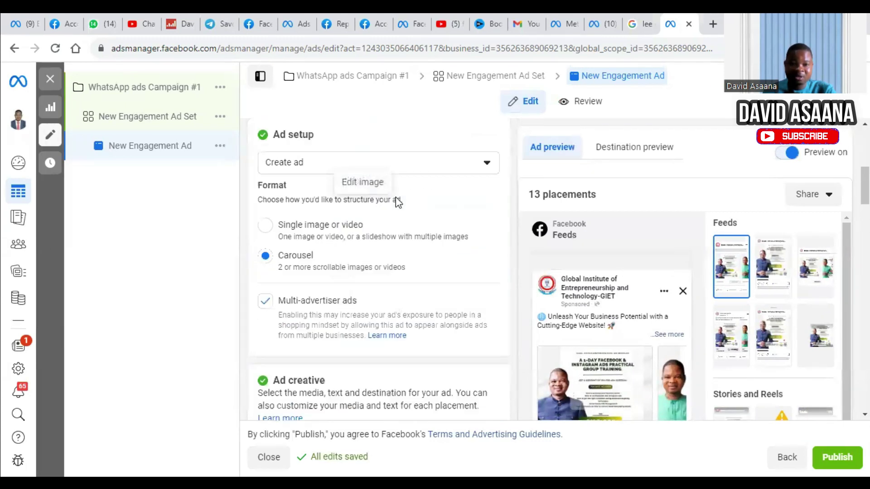
{"action": "scroll", "coordinate": [376, 254], "scroll_direction": "down", "scroll_amount": 1}
{"action": "scroll", "coordinate": [335, 272], "scroll_direction": "down", "scroll_amount": 8}
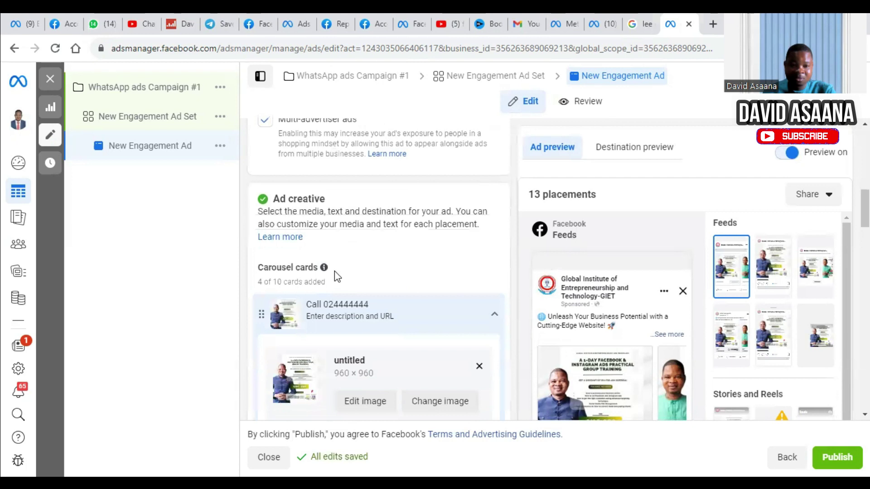
{"action": "left_click", "coordinate": [308, 374]}
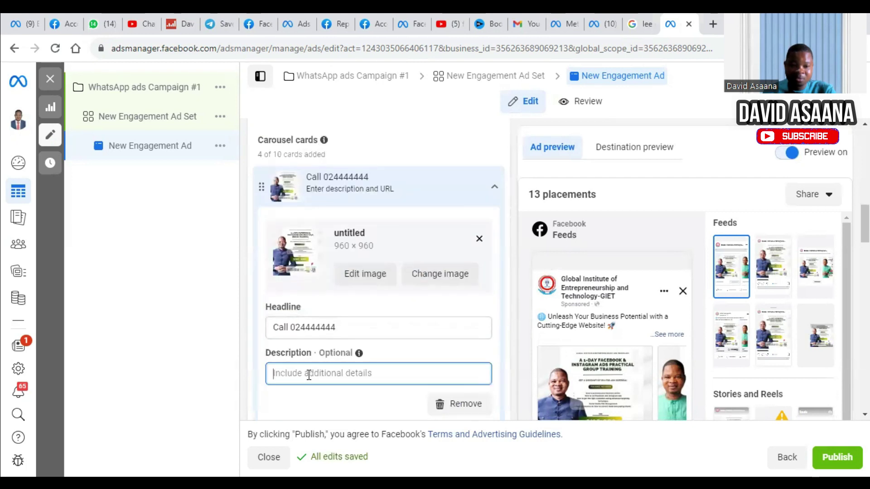
{"action": "type", "text": "GH"}
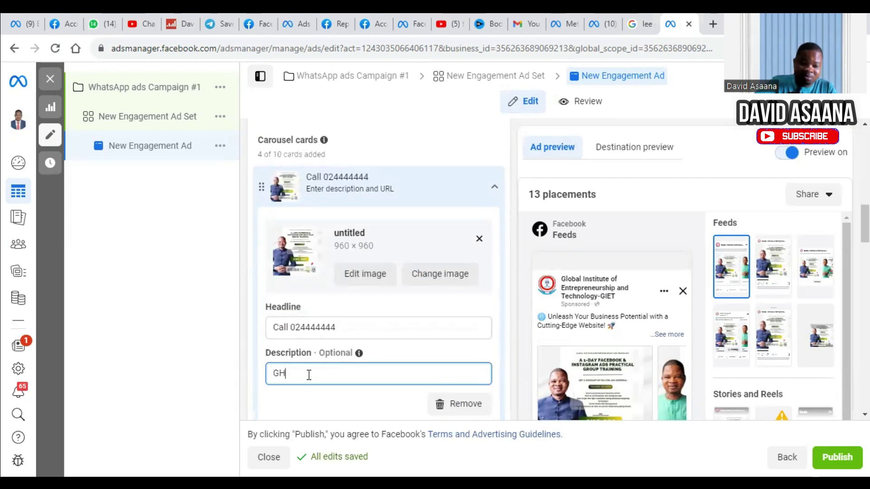
{"action": "type", "text": "C500"}
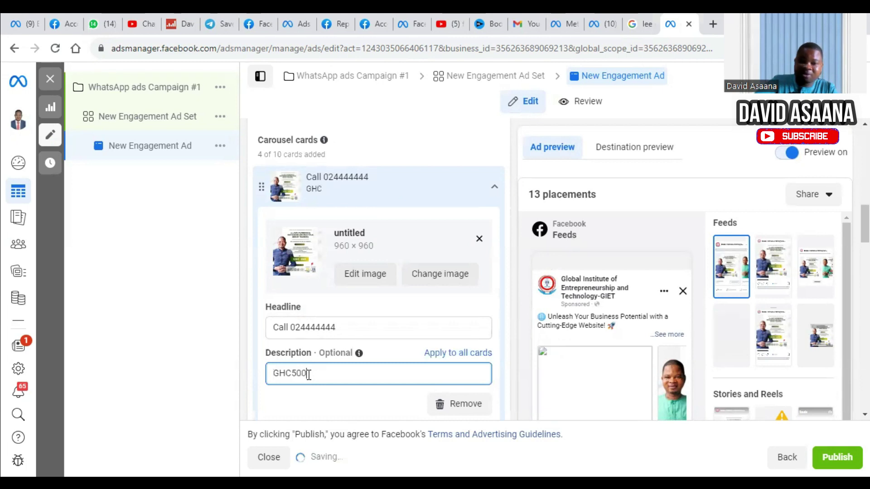
{"action": "scroll", "coordinate": [399, 308], "scroll_direction": "down", "scroll_amount": 3}
{"action": "scroll", "coordinate": [408, 321], "scroll_direction": "down", "scroll_amount": 1}
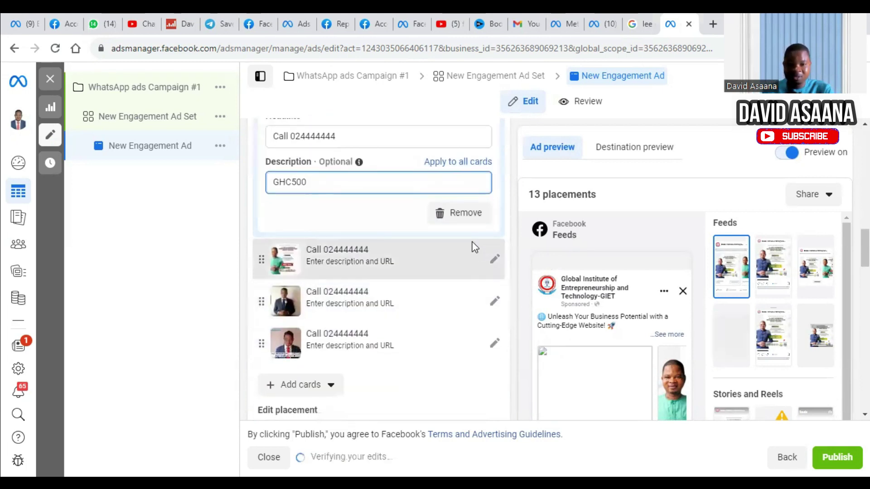
{"action": "left_click", "coordinate": [455, 162]}
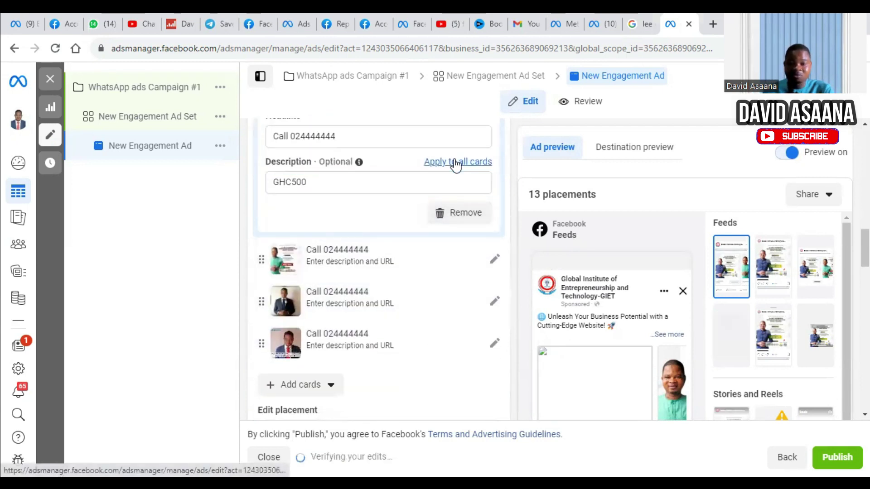
Check the headline and description across all the carousel cards
{"action": "scroll", "coordinate": [634, 290], "scroll_direction": "down", "scroll_amount": 5}
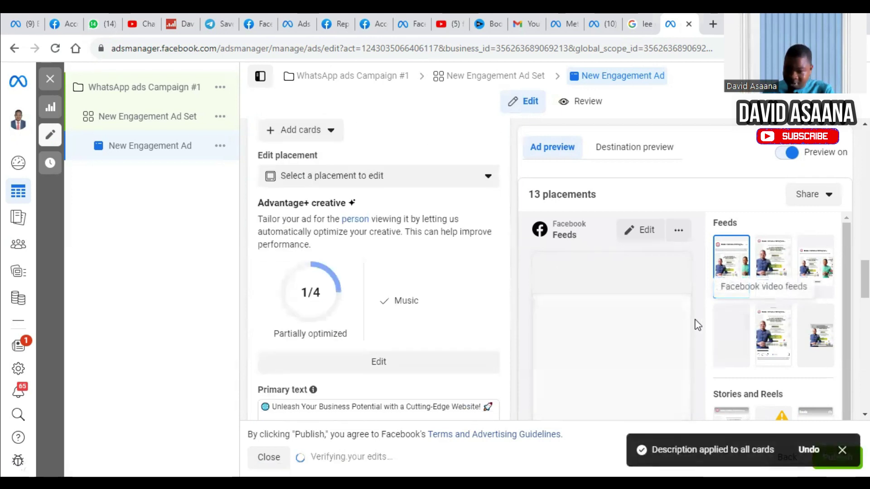
{"action": "scroll", "coordinate": [696, 323], "scroll_direction": "down", "scroll_amount": 7}
{"action": "scroll", "coordinate": [382, 242], "scroll_direction": "up", "scroll_amount": 5}
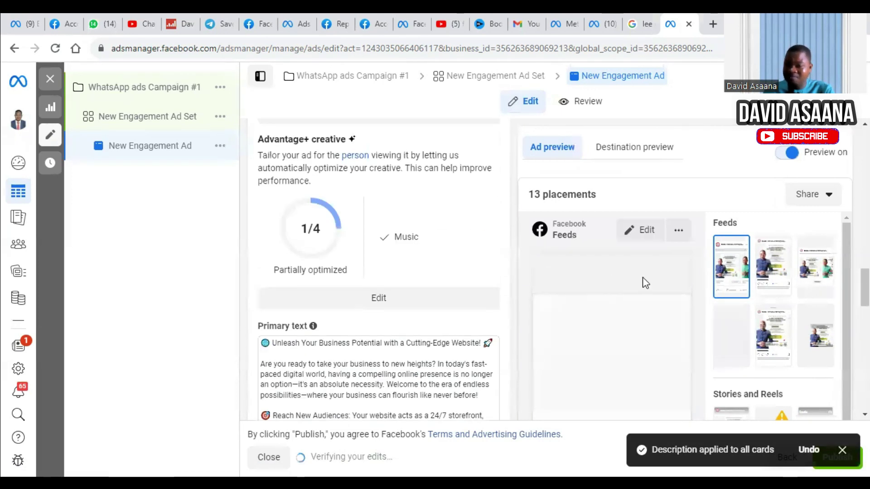
{"action": "scroll", "coordinate": [393, 279], "scroll_direction": "up", "scroll_amount": 5}
{"action": "scroll", "coordinate": [390, 275], "scroll_direction": "up", "scroll_amount": 8}
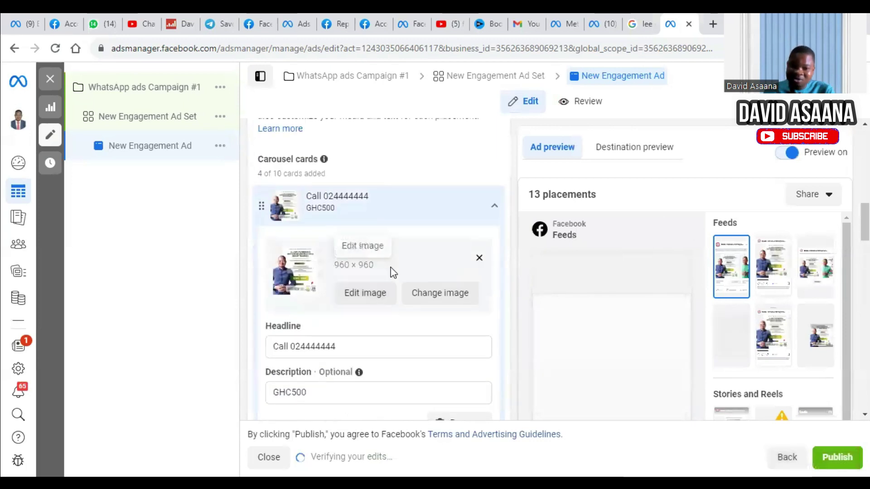
{"action": "scroll", "coordinate": [386, 276], "scroll_direction": "down", "scroll_amount": 8}
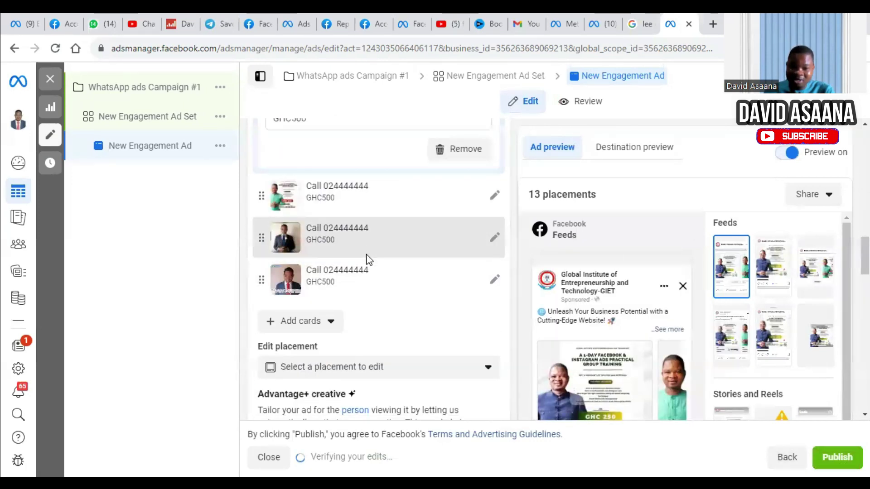
Examine the headline and description settings of the two video cards in the carousel
{"action": "left_click", "coordinate": [355, 270]}
{"action": "left_click", "coordinate": [313, 302]}
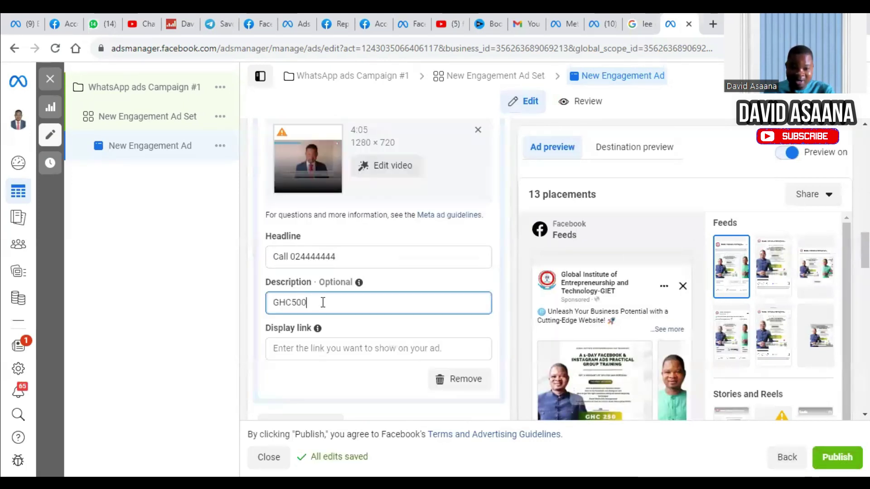
{"action": "scroll", "coordinate": [319, 277], "scroll_direction": "up", "scroll_amount": 5}
{"action": "left_click", "coordinate": [334, 309]}
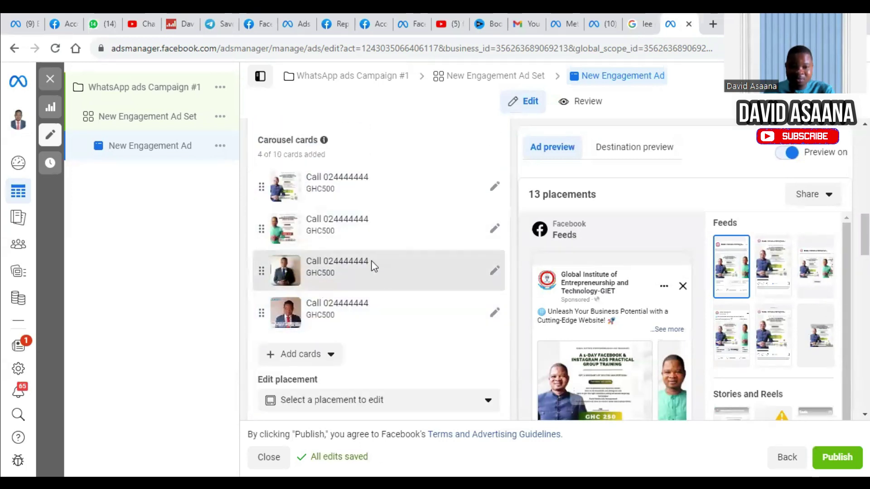
{"action": "left_click", "coordinate": [372, 268]}
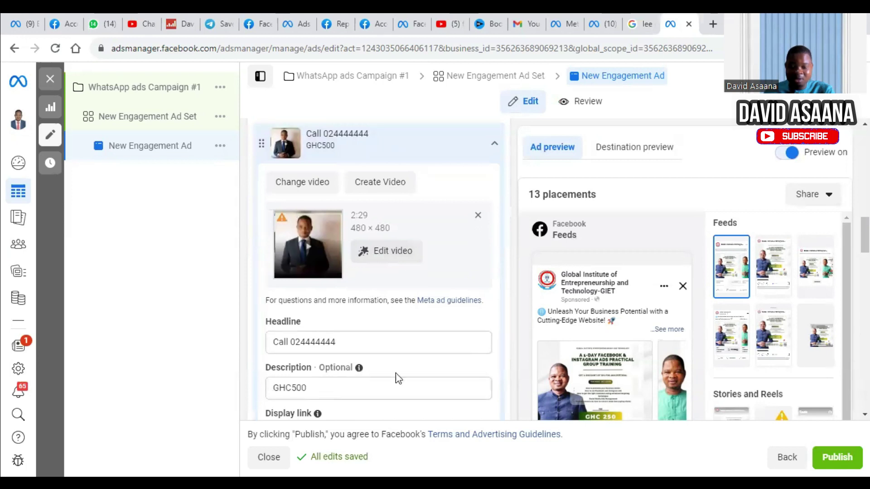
Browse the image and video cards with their WhatsApp buttons in the Facebook Feeds ad preview
{"action": "scroll", "coordinate": [684, 376], "scroll_direction": "down", "scroll_amount": 10}
{"action": "scroll", "coordinate": [684, 377], "scroll_direction": "down", "scroll_amount": 8}
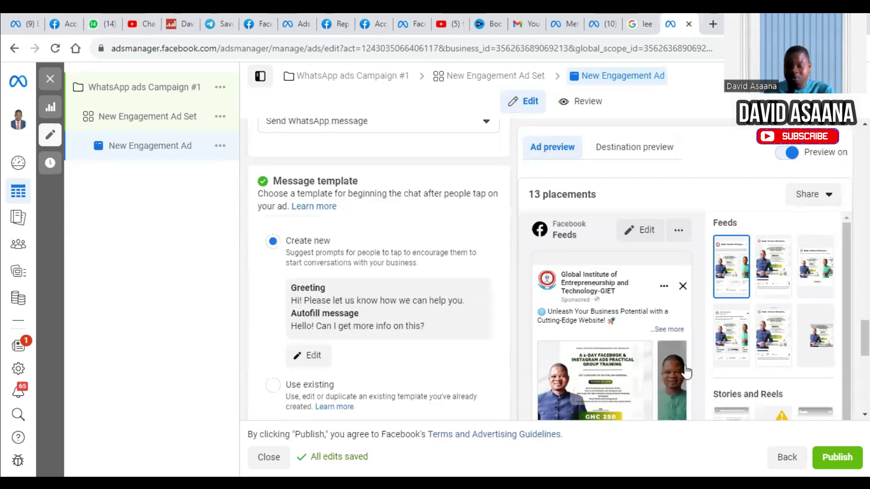
{"action": "scroll", "coordinate": [612, 376], "scroll_direction": "down", "scroll_amount": 5}
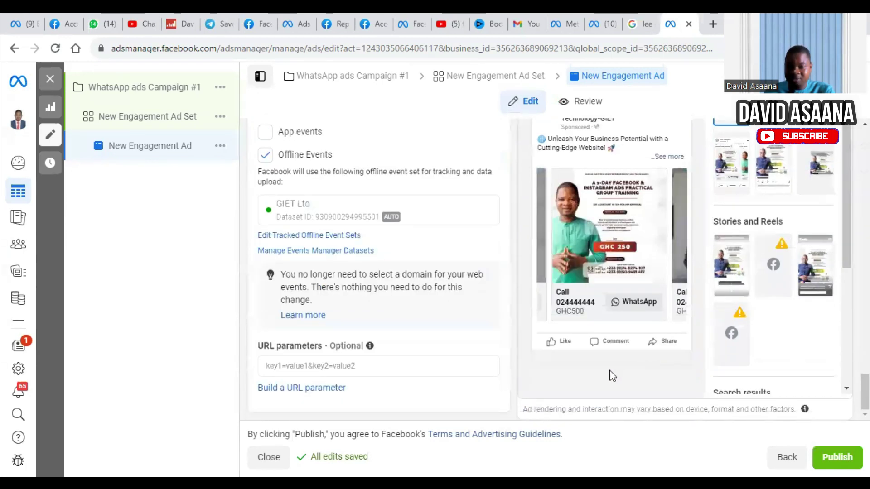
{"action": "left_click", "coordinate": [557, 255]}
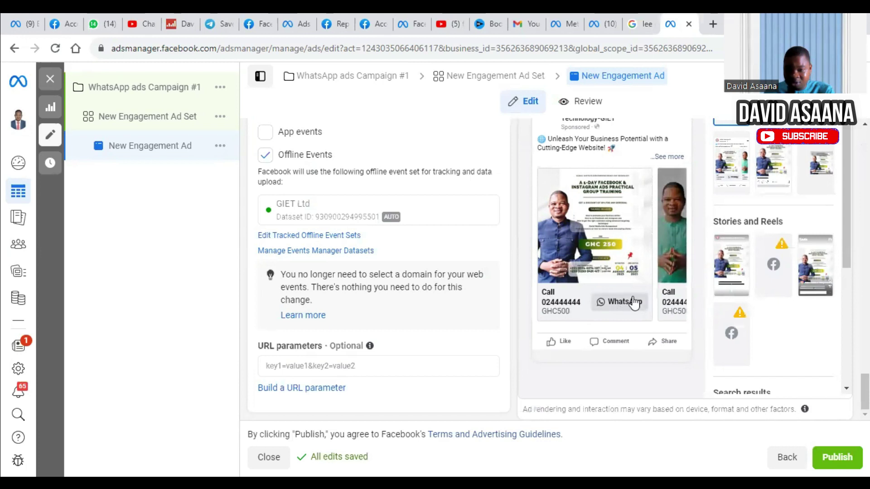
{"action": "left_click", "coordinate": [680, 268]}
{"action": "left_click", "coordinate": [680, 268]}
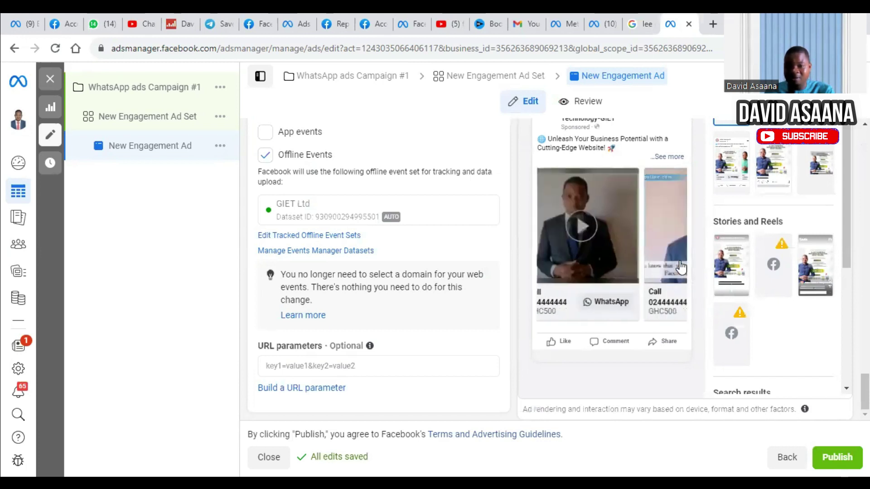